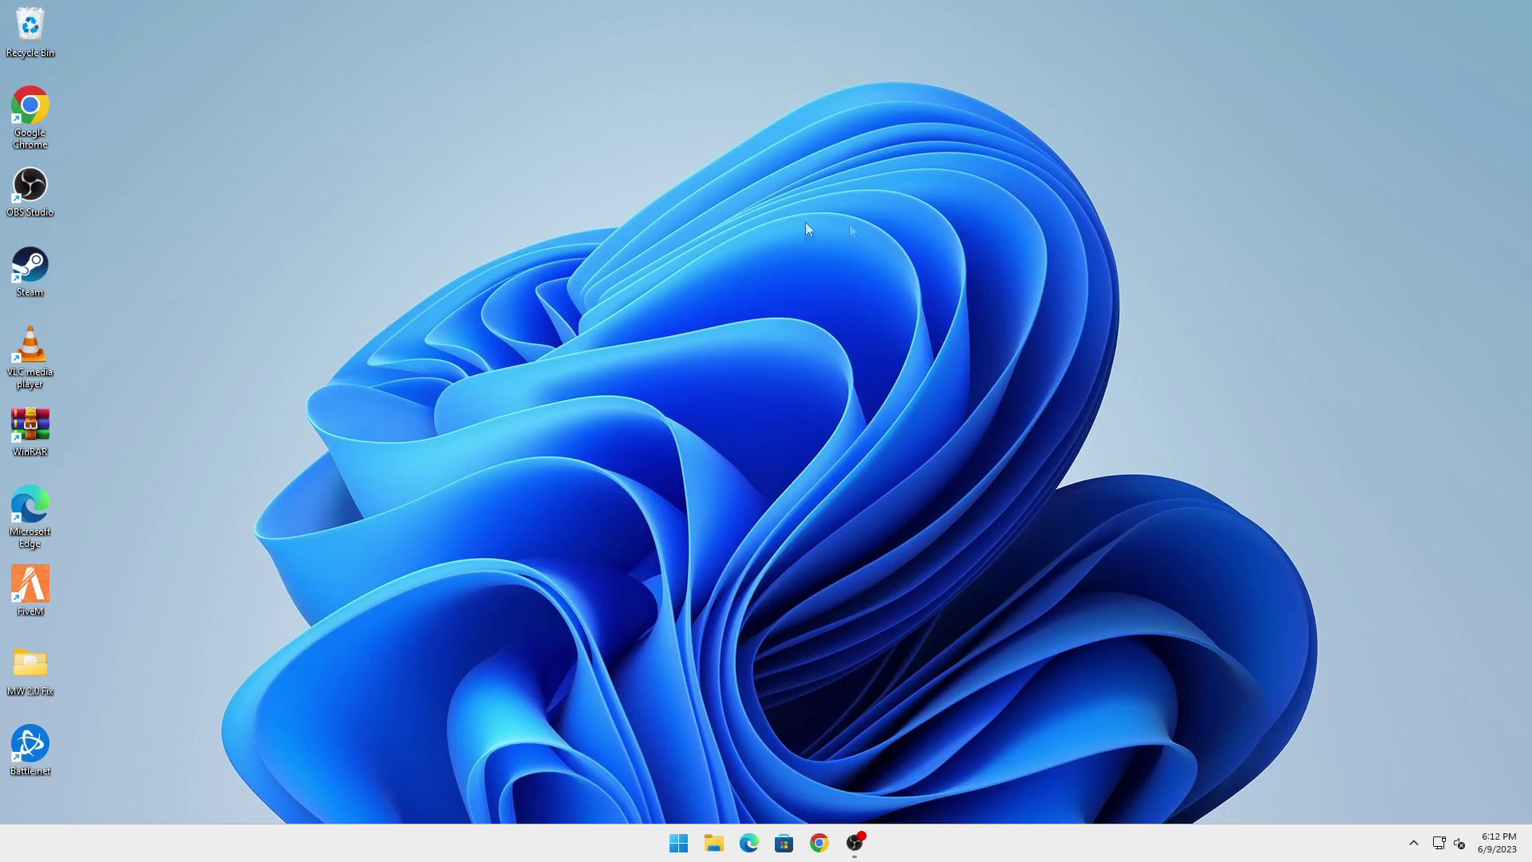
# - Refresh the desktop from its right-click menu, then bring up the Start menu
pyautogui.rightClick(758, 235)
pyautogui.click(836, 332)
pyautogui.click(677, 844)
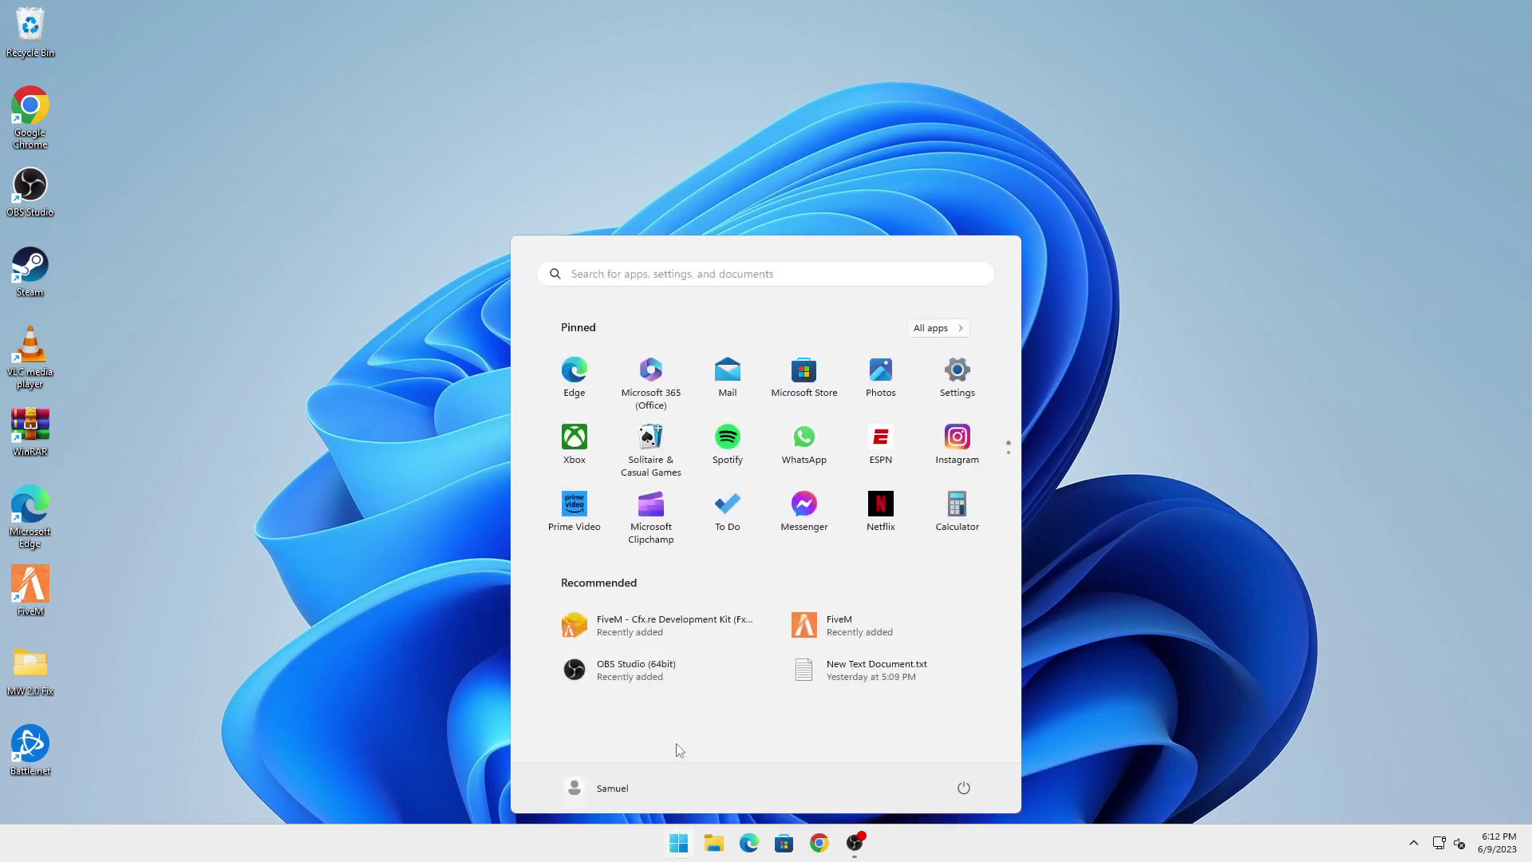
# - Open C:\Windows\Prefetch through the Run dialog, granting permanent access to the folder
pyautogui.write('run')
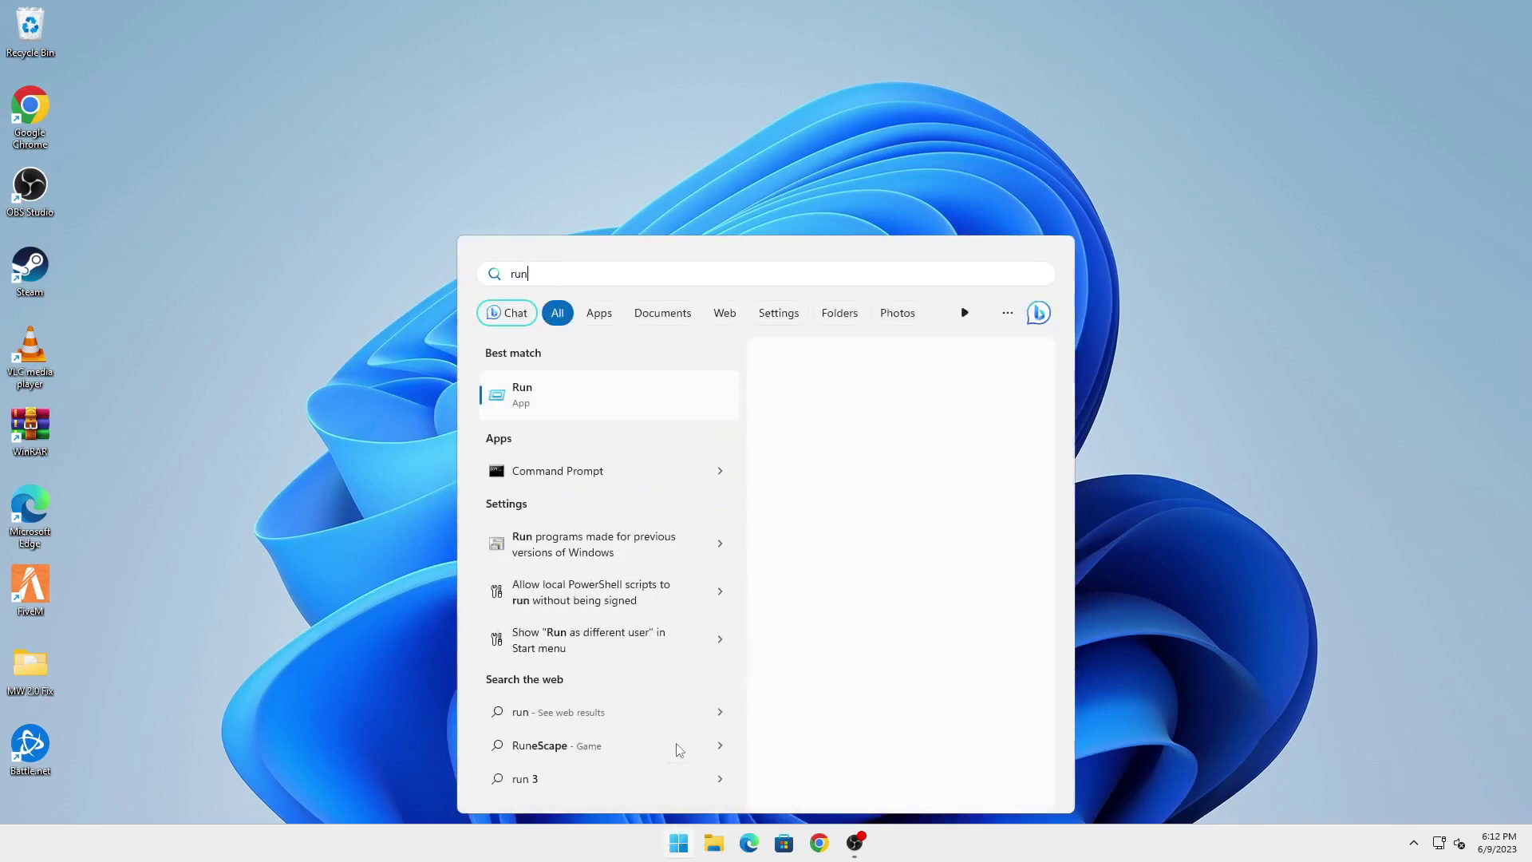
pyautogui.click(594, 396)
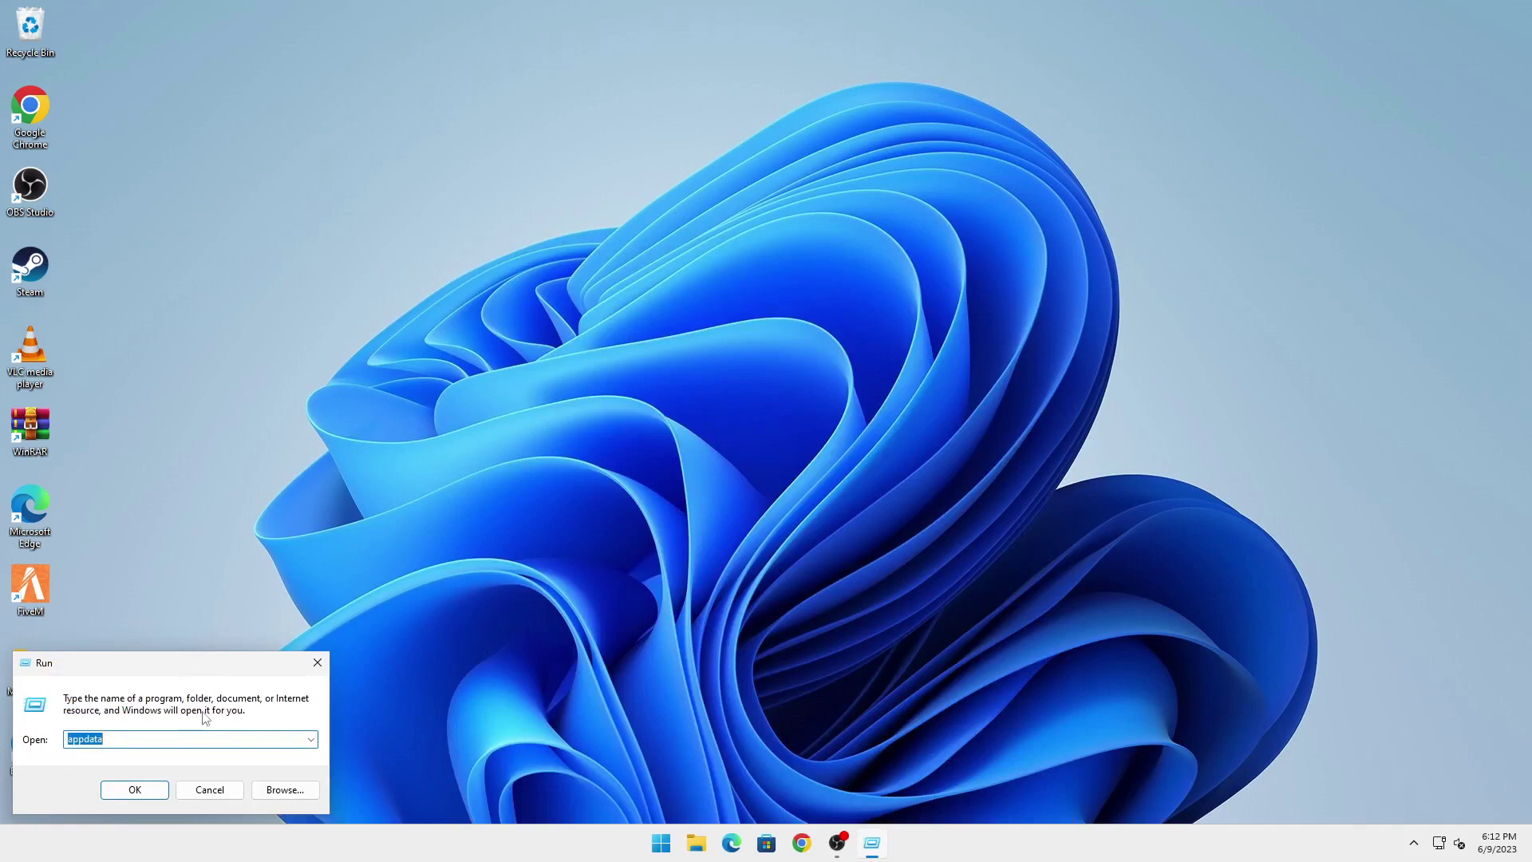
pyautogui.write('prefetch')
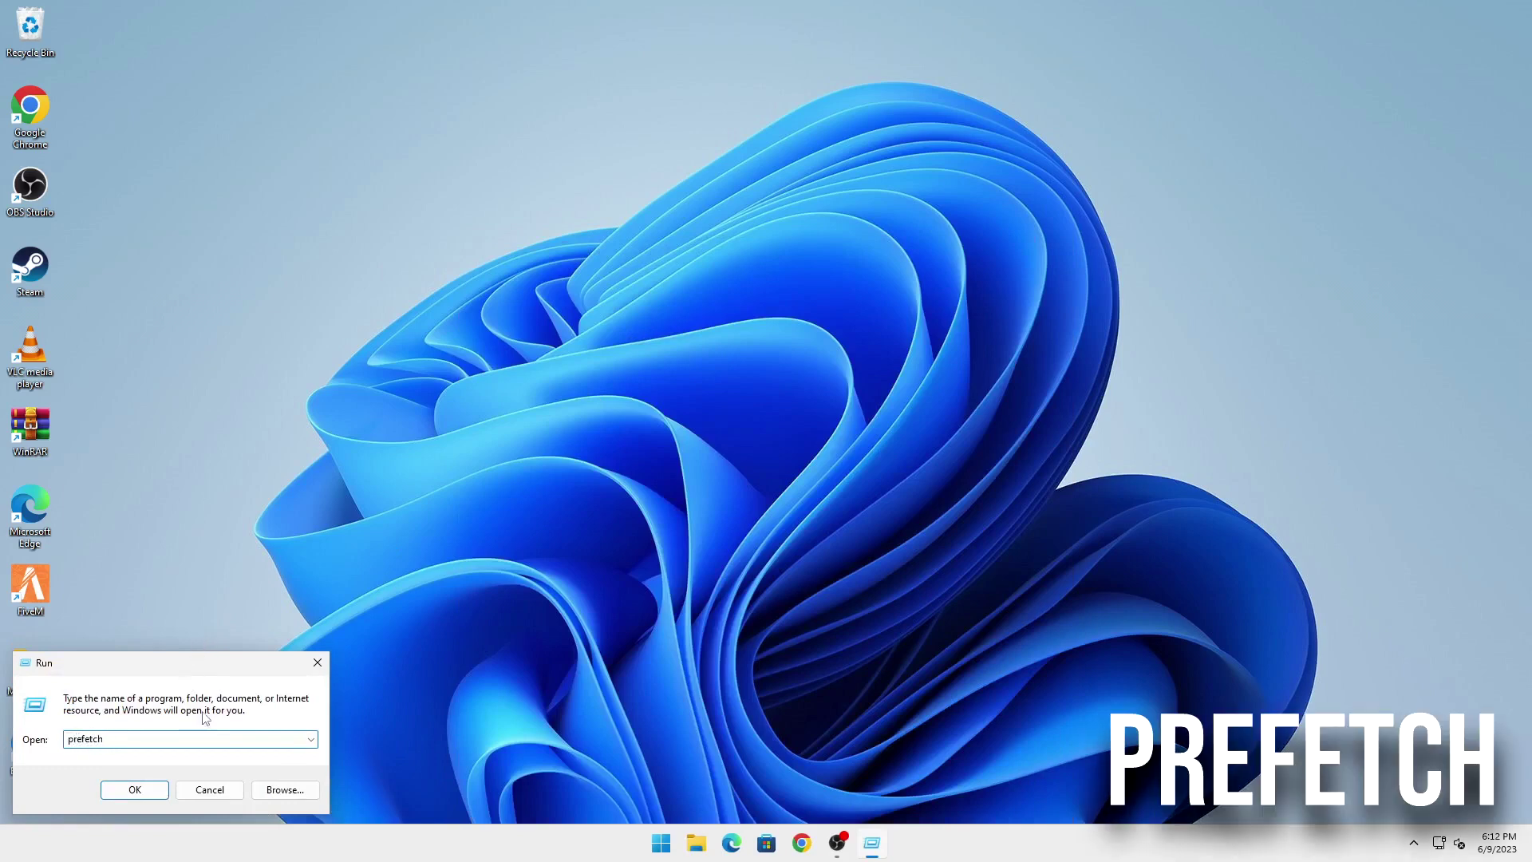
pyautogui.press('Return')
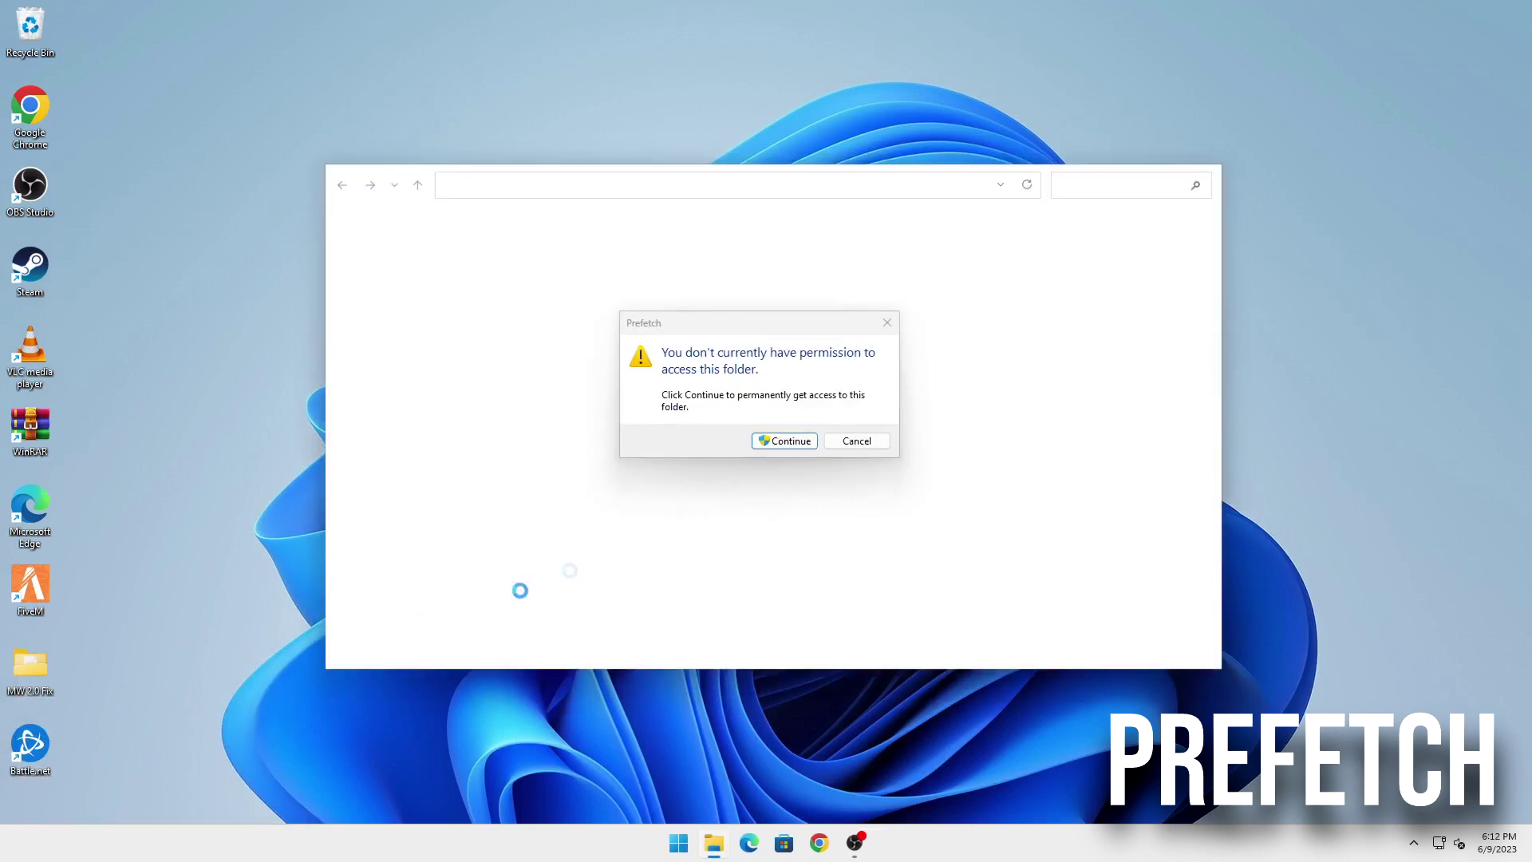
pyautogui.click(786, 441)
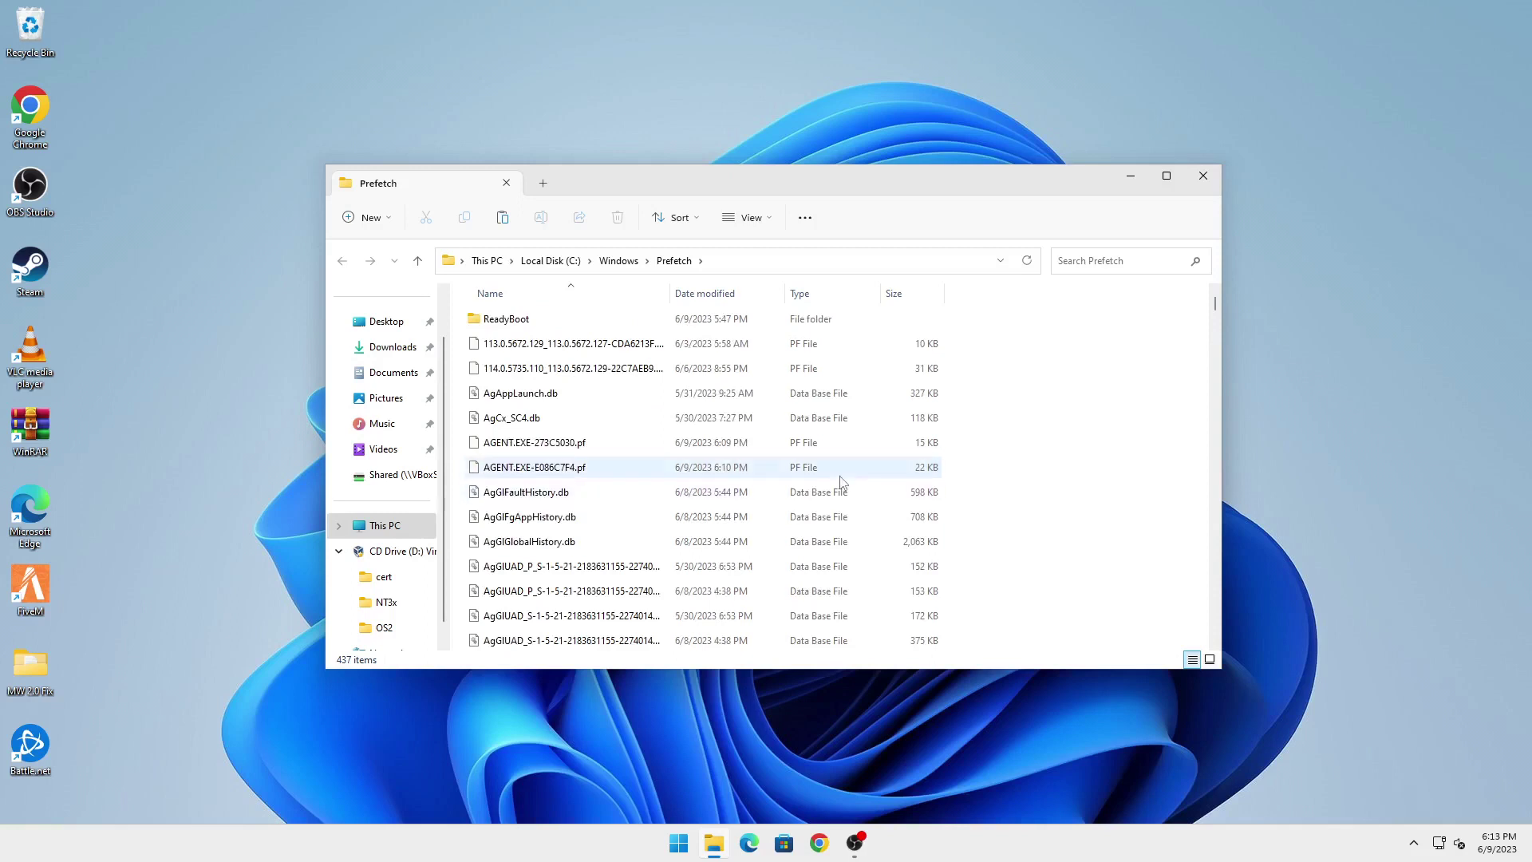
# - Recycle all Prefetch files, skipping the in-use PfPre_01d83202.mkd, and close the folder window
pyautogui.hotkey('ctrl', 'a')
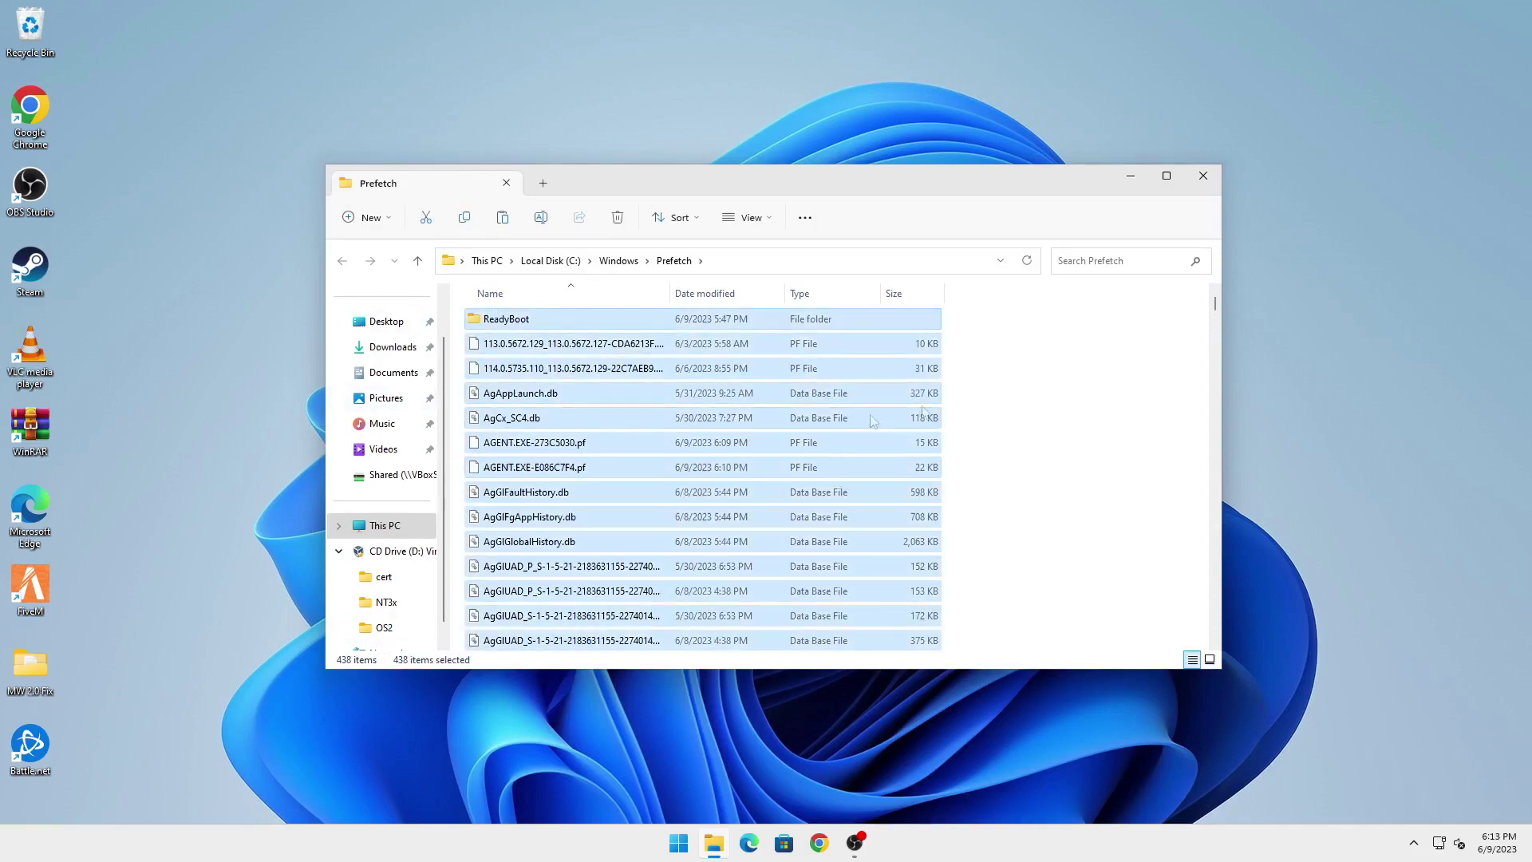
pyautogui.scroll(-5, 1217, 303)
pyautogui.scroll(5, 1217, 303)
pyautogui.press('Delete')
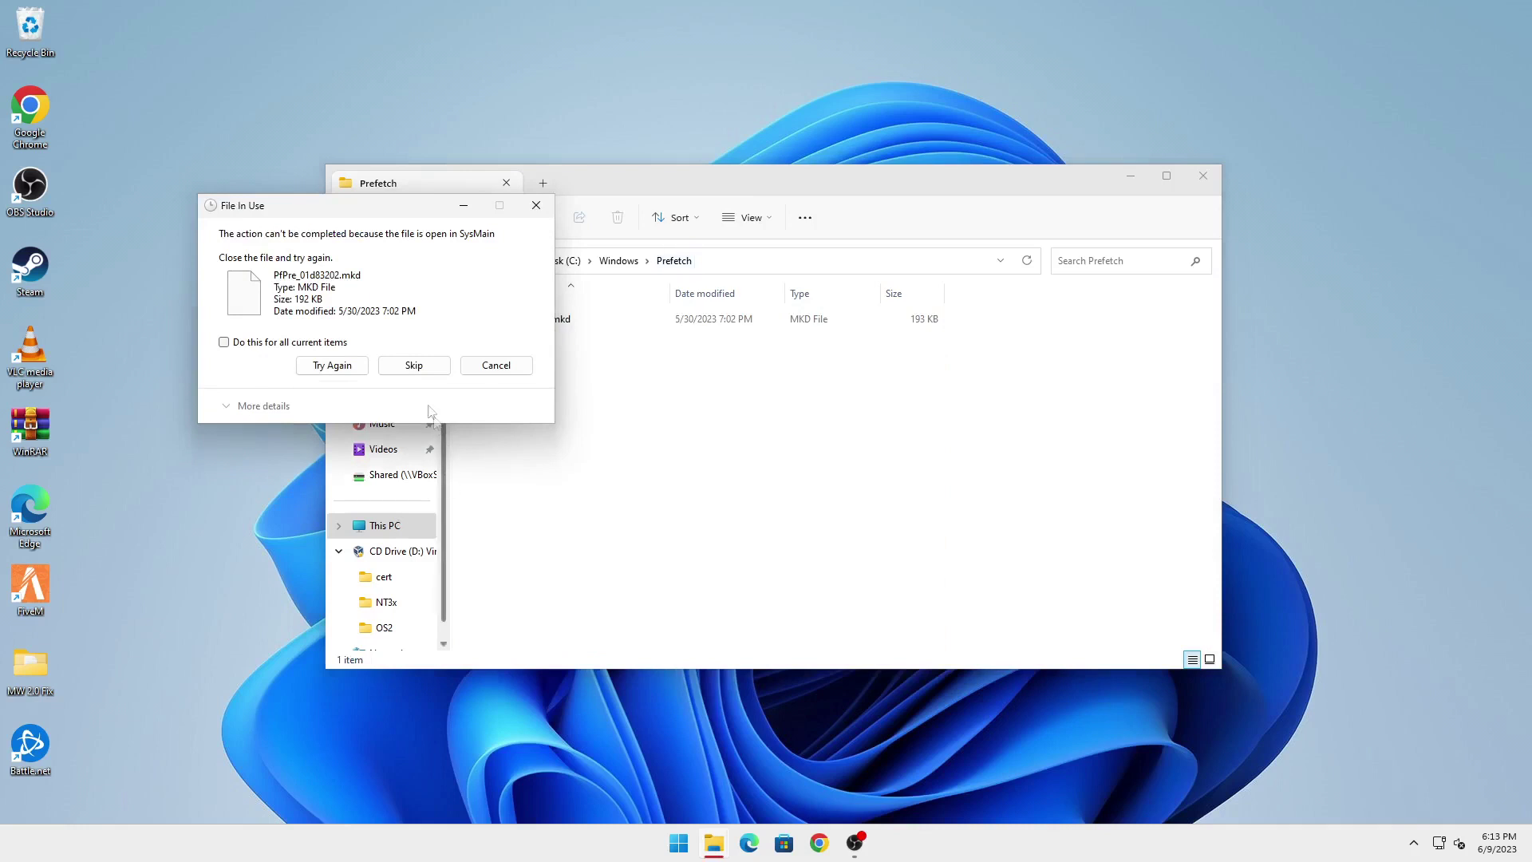
pyautogui.click(327, 342)
pyautogui.click(413, 364)
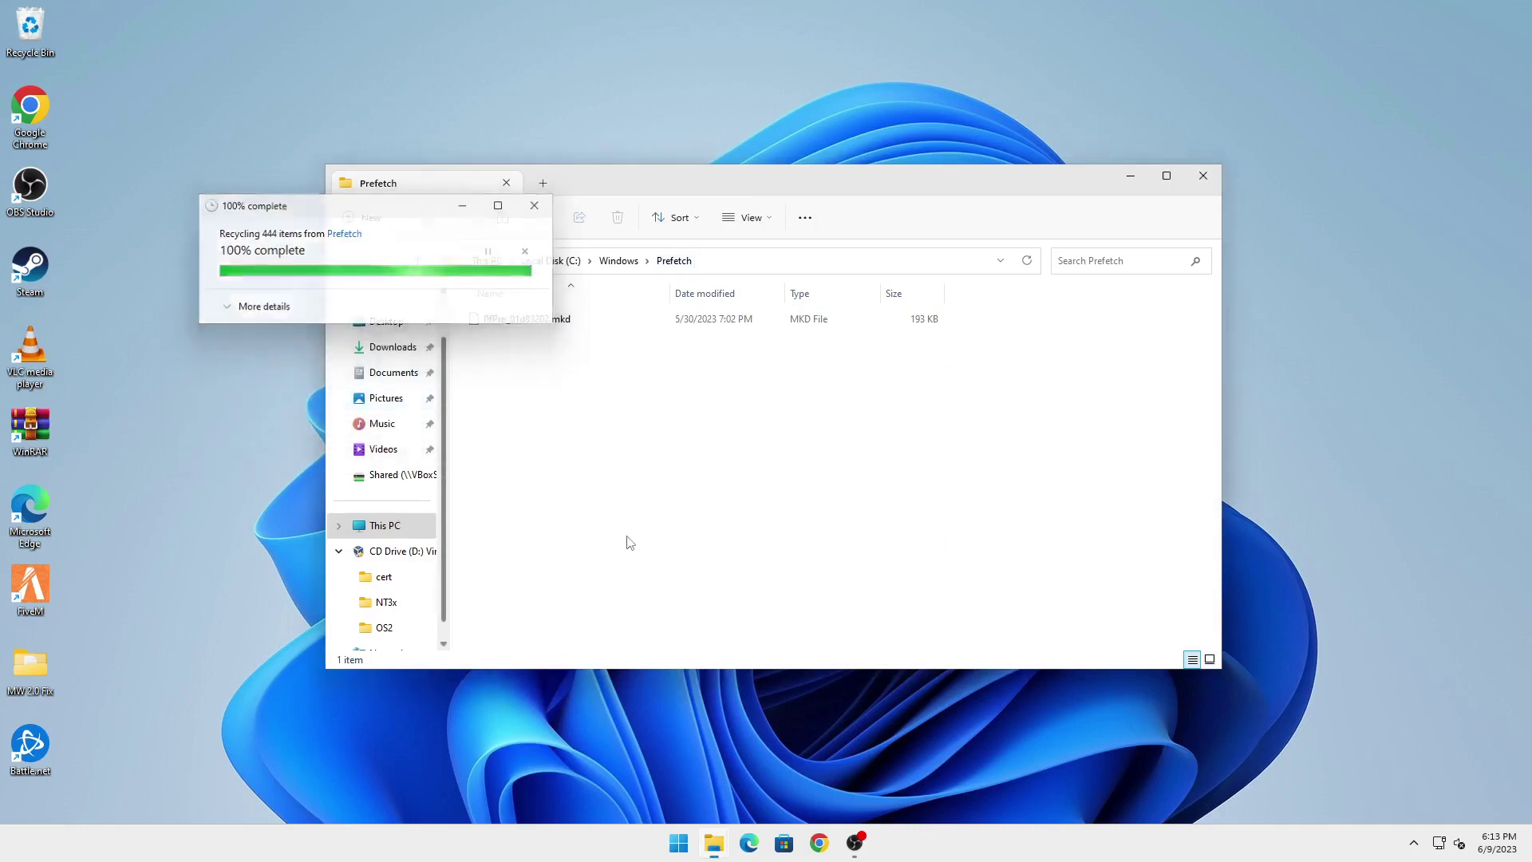
pyautogui.click(1194, 176)
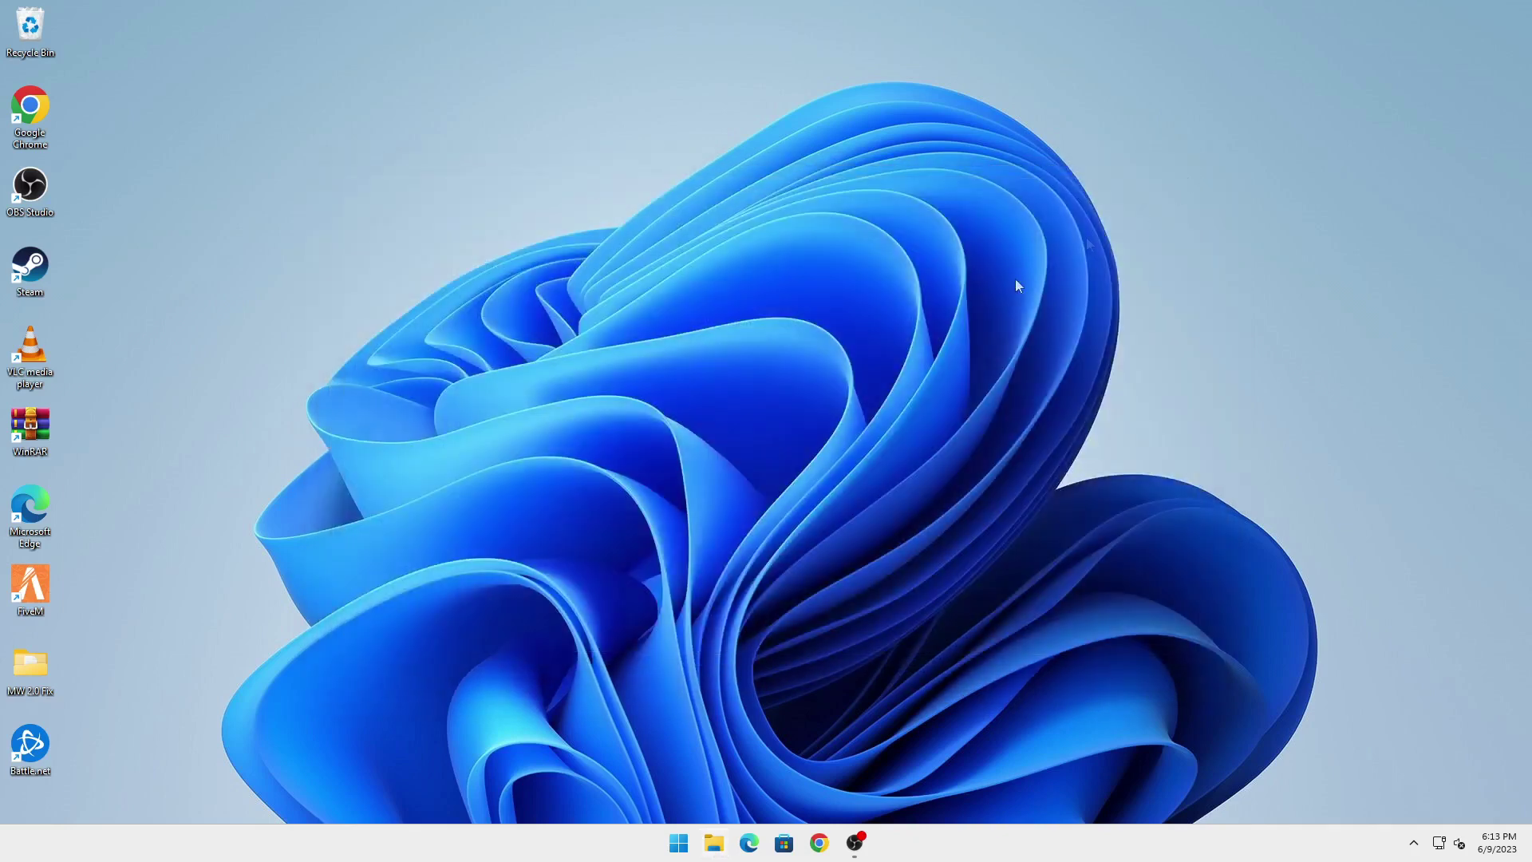
# - Open the user's Temp folder by entering %TEMP% in the Run dialog
pyautogui.click(679, 844)
pyautogui.write('run')
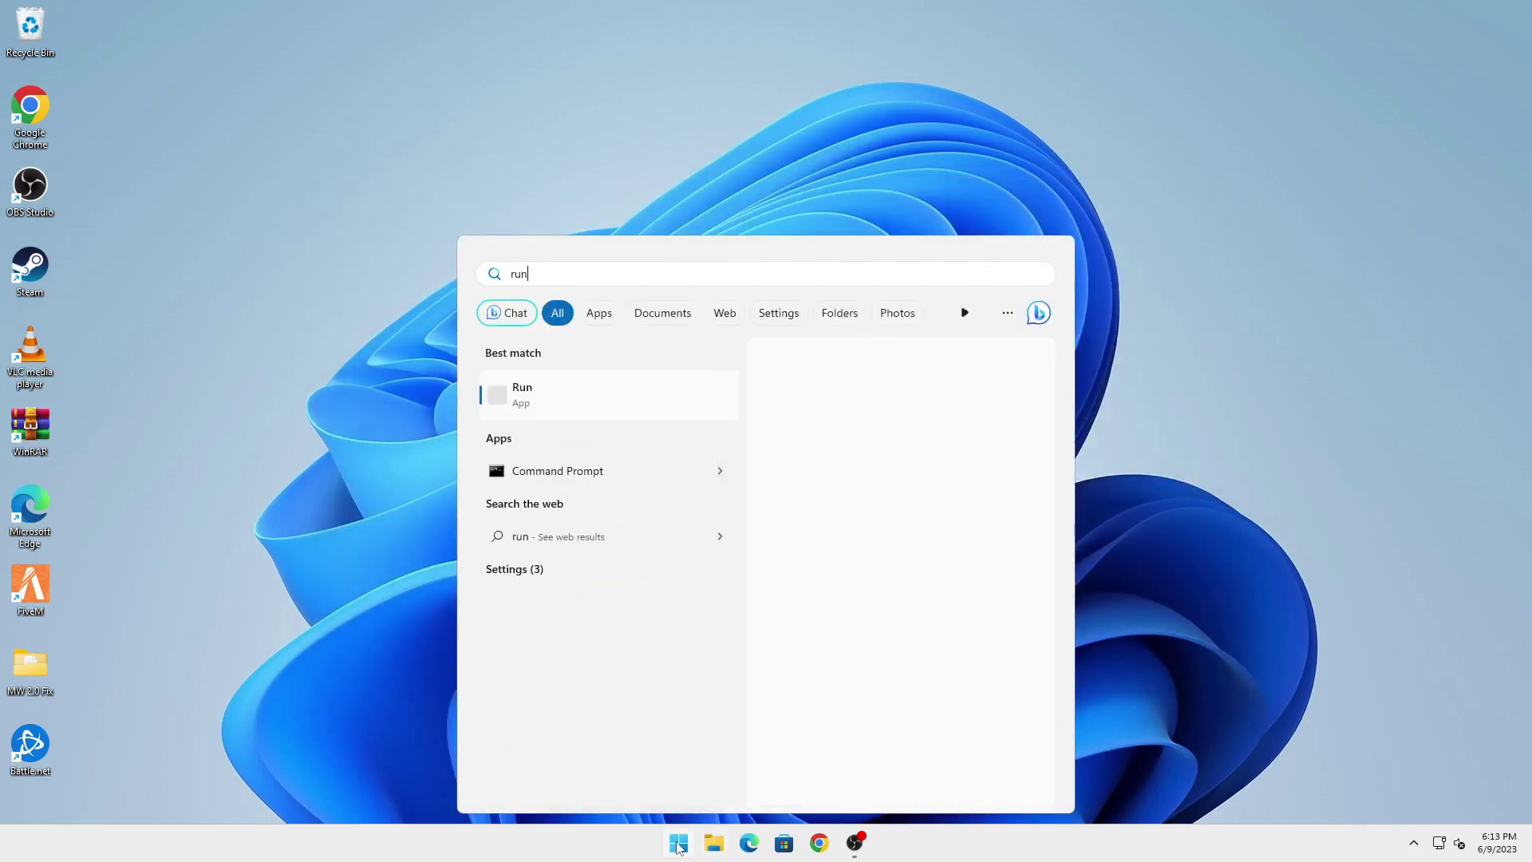
pyautogui.press('Return')
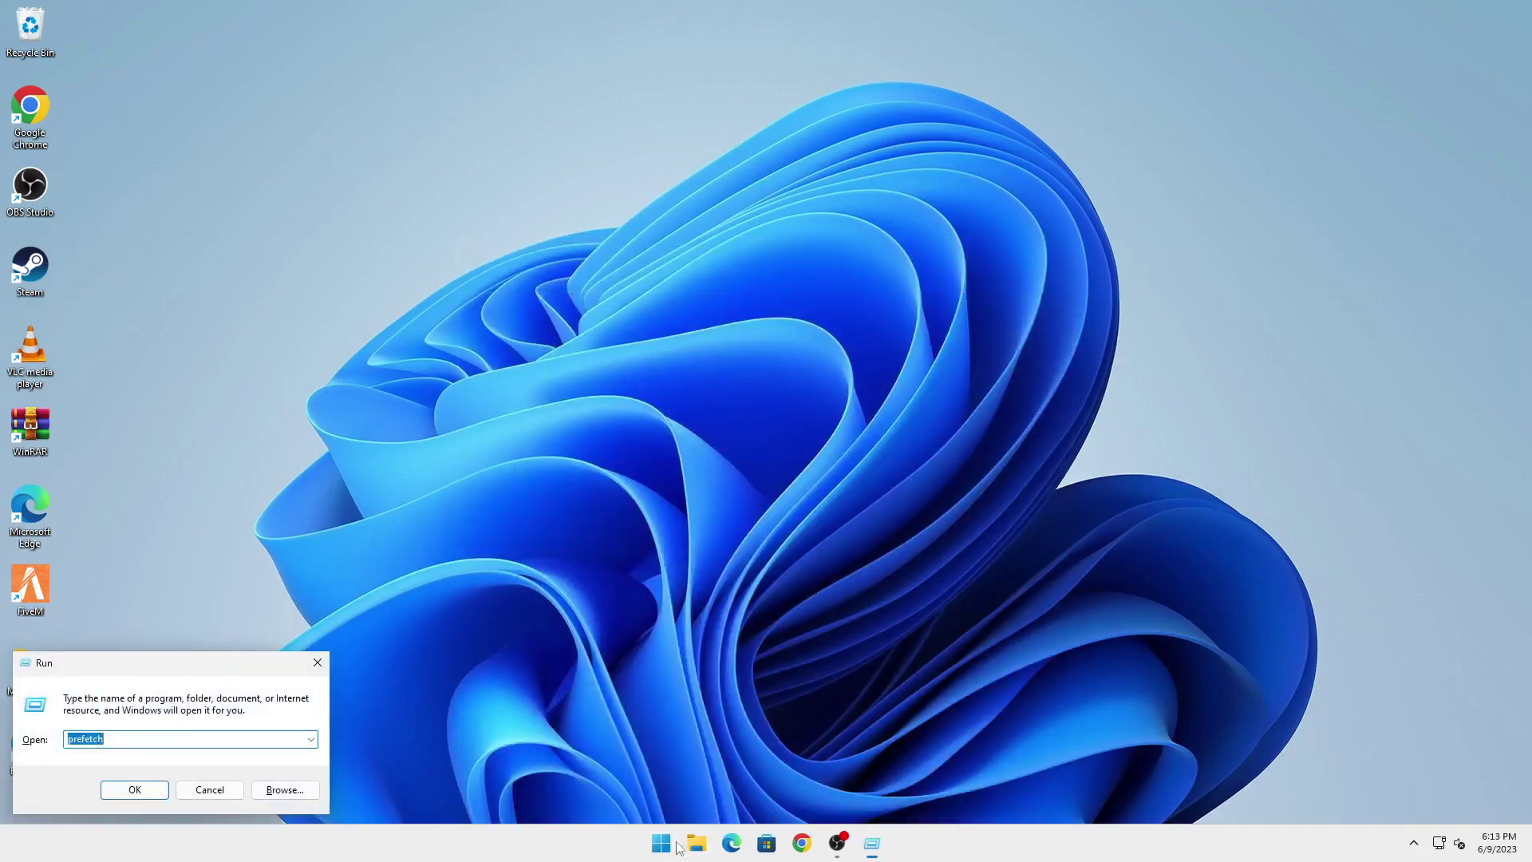
pyautogui.click(144, 737)
pyautogui.press('BackSpace')
pyautogui.press('BackSpace')
pyautogui.press('BackSpace')
pyautogui.press('BackSpace')
pyautogui.press('BackSpace')
pyautogui.press('BackSpace')
pyautogui.press('BackSpace')
pyautogui.press('BackSpace')
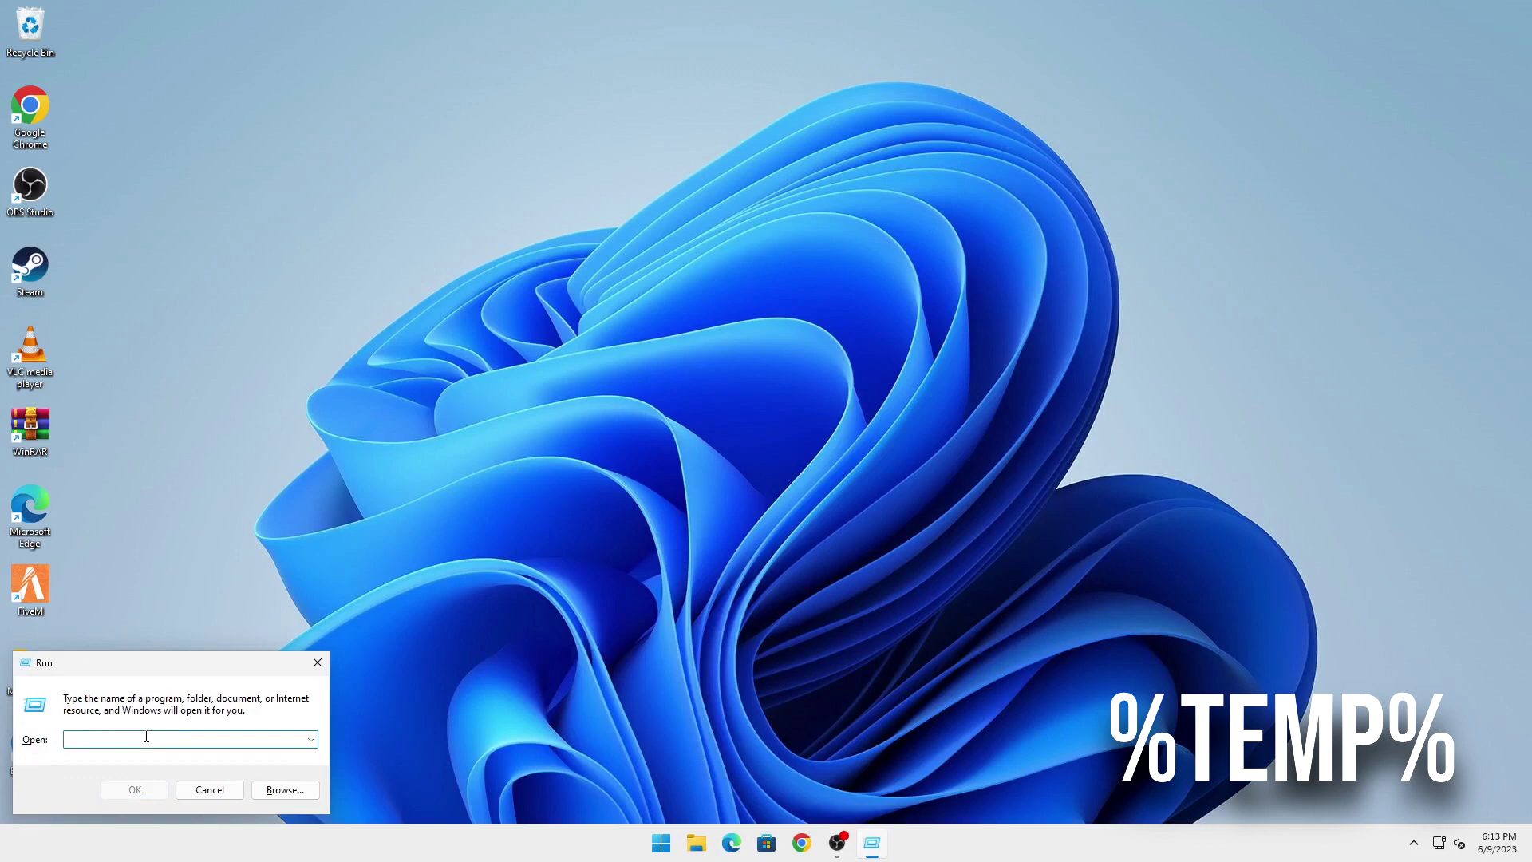
pyautogui.write('%teMP')
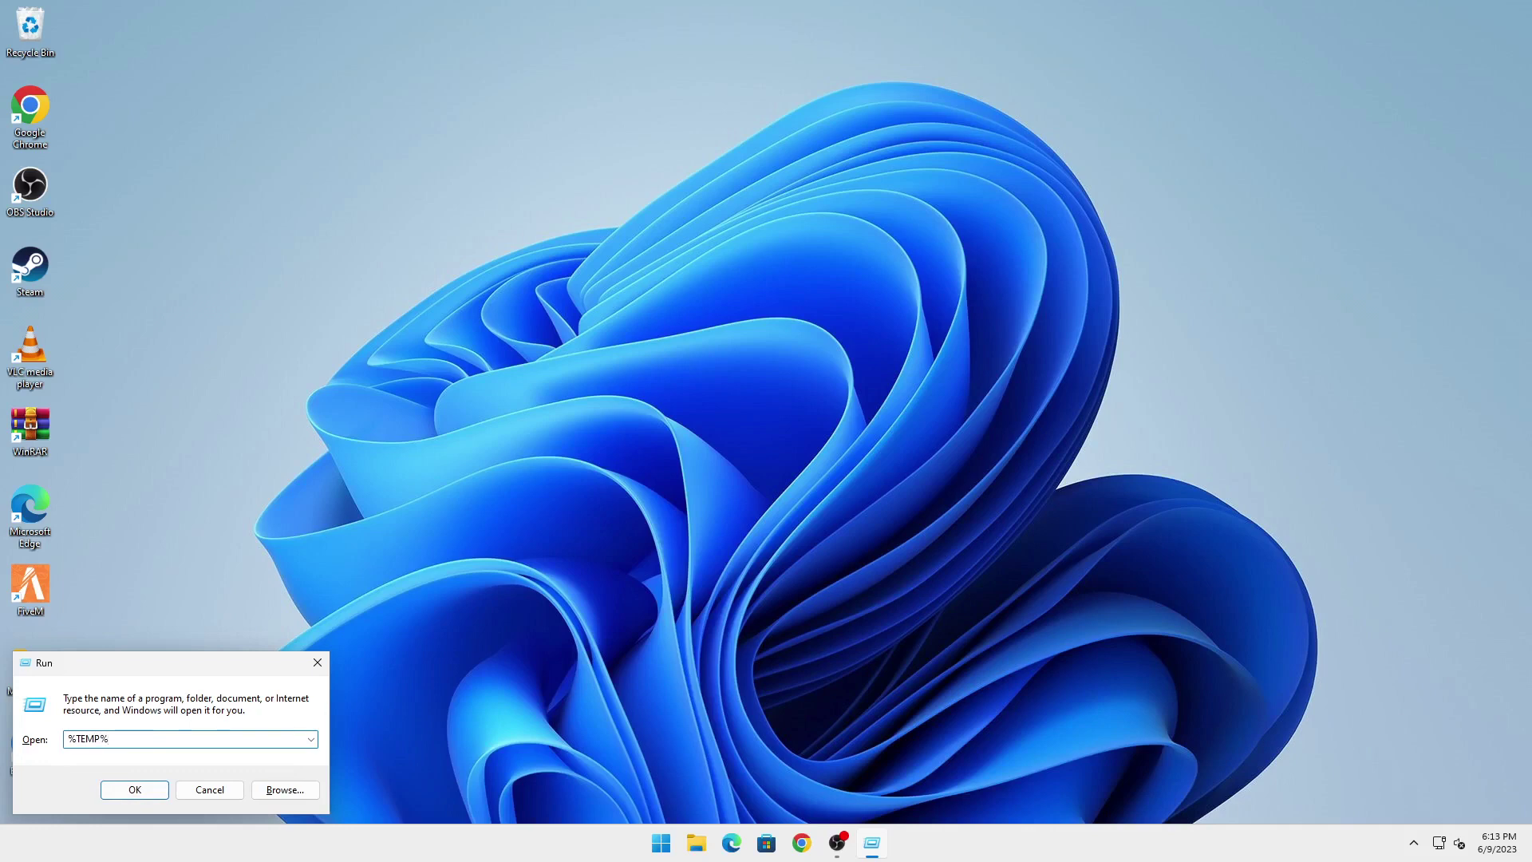
pyautogui.write('%')
pyautogui.press('Return')
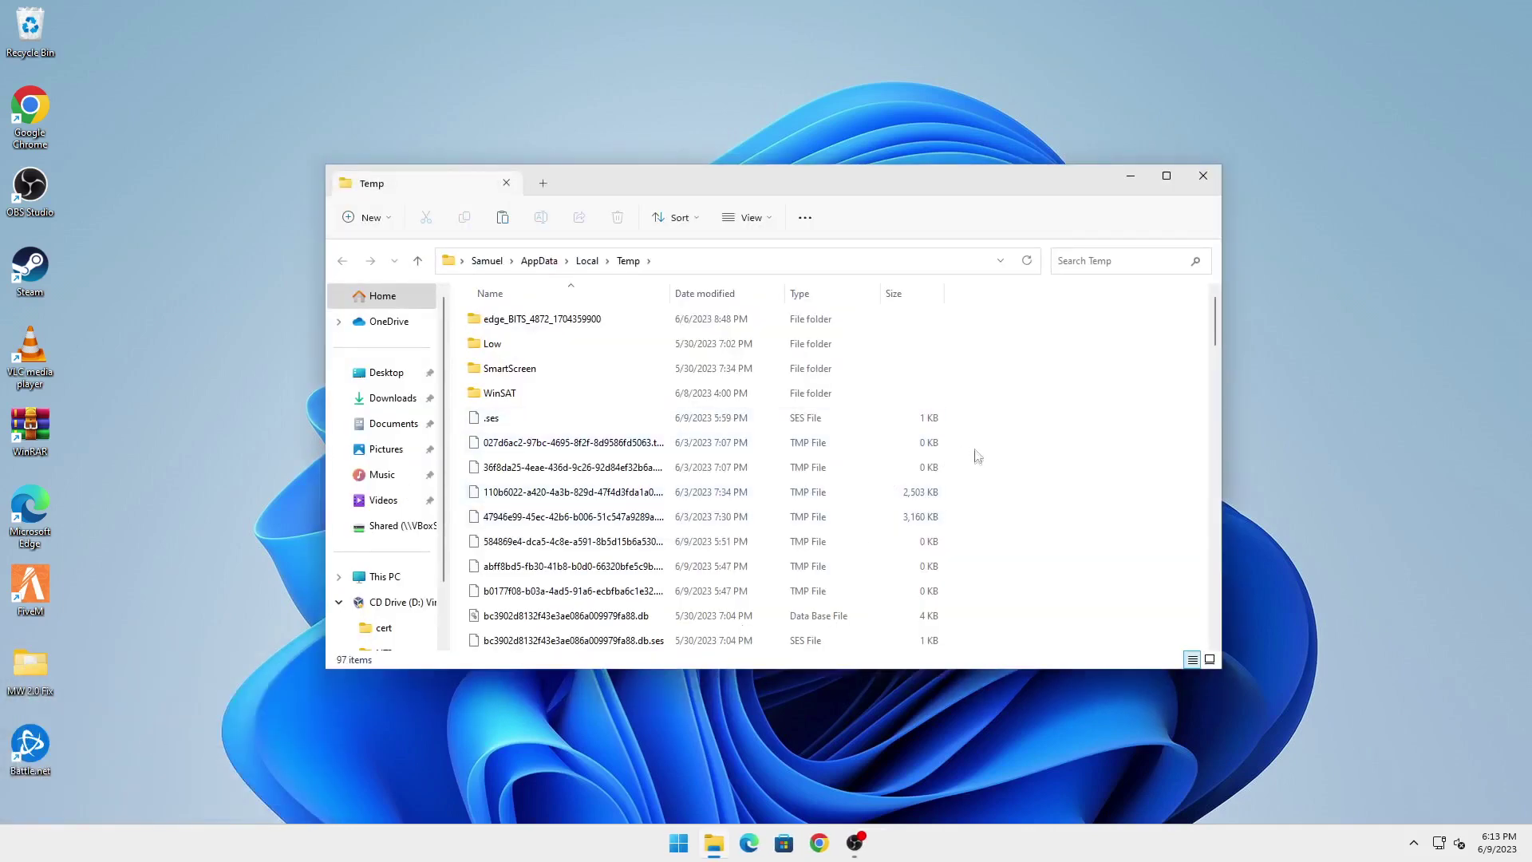
# - Recycle all Temp folder contents, skipping the 8 in-use files, and close the window
pyautogui.hotkey('ctrl', 'a')
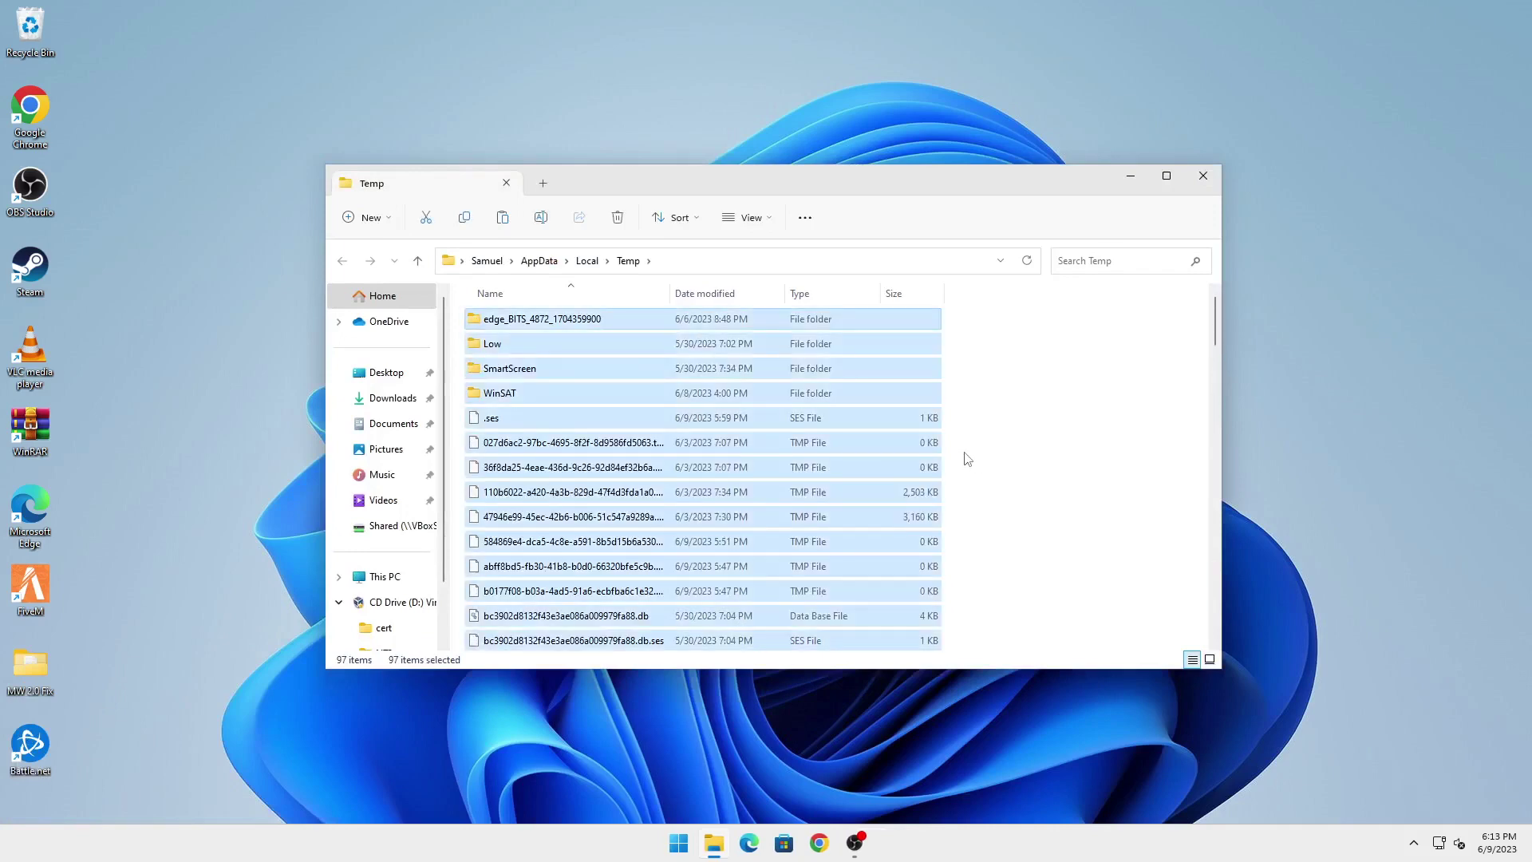
pyautogui.press('Delete')
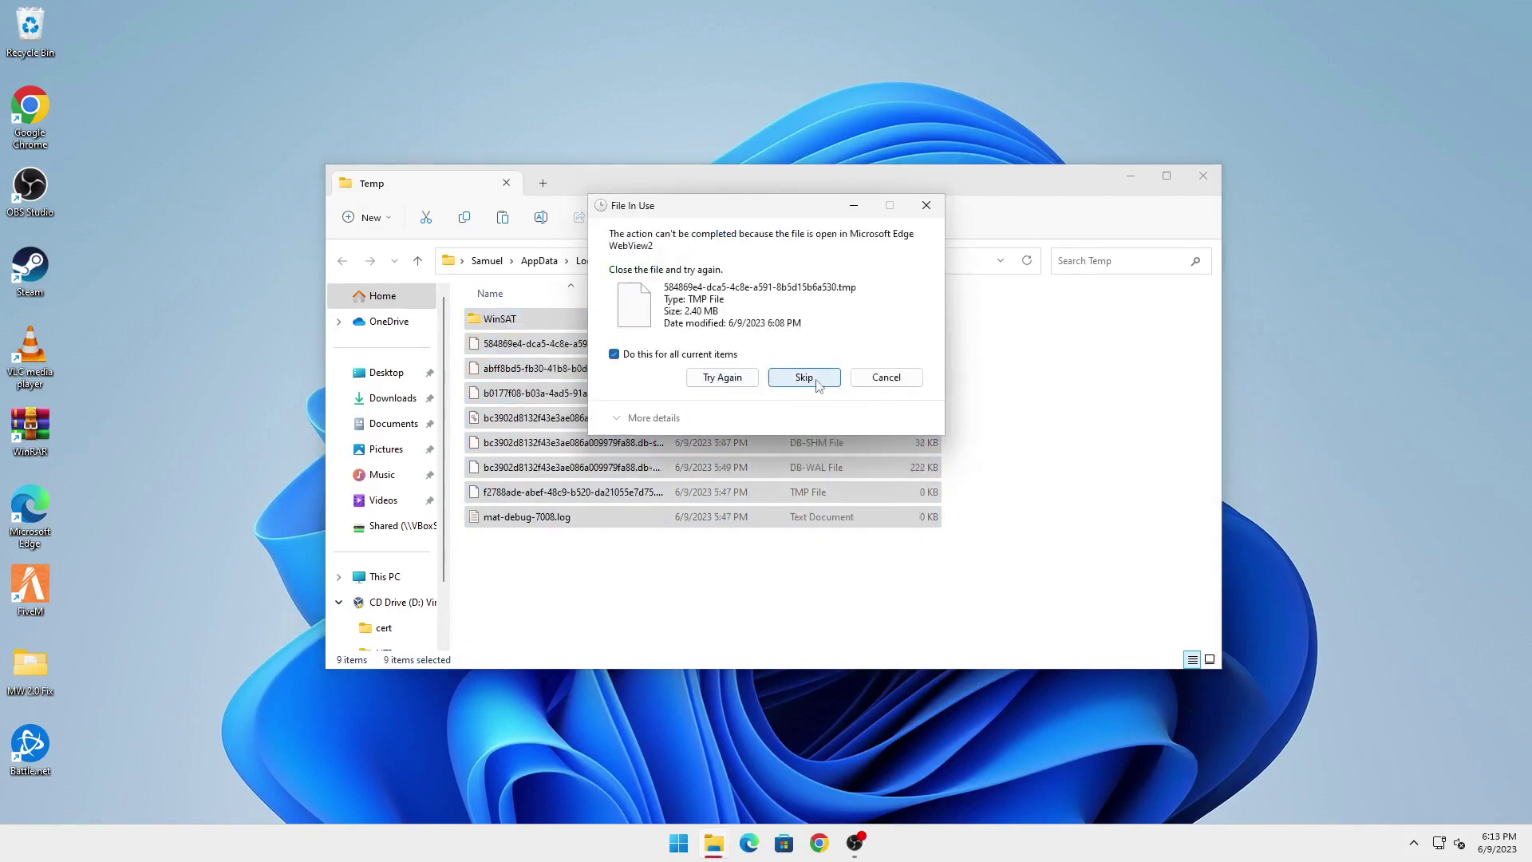
pyautogui.click(810, 380)
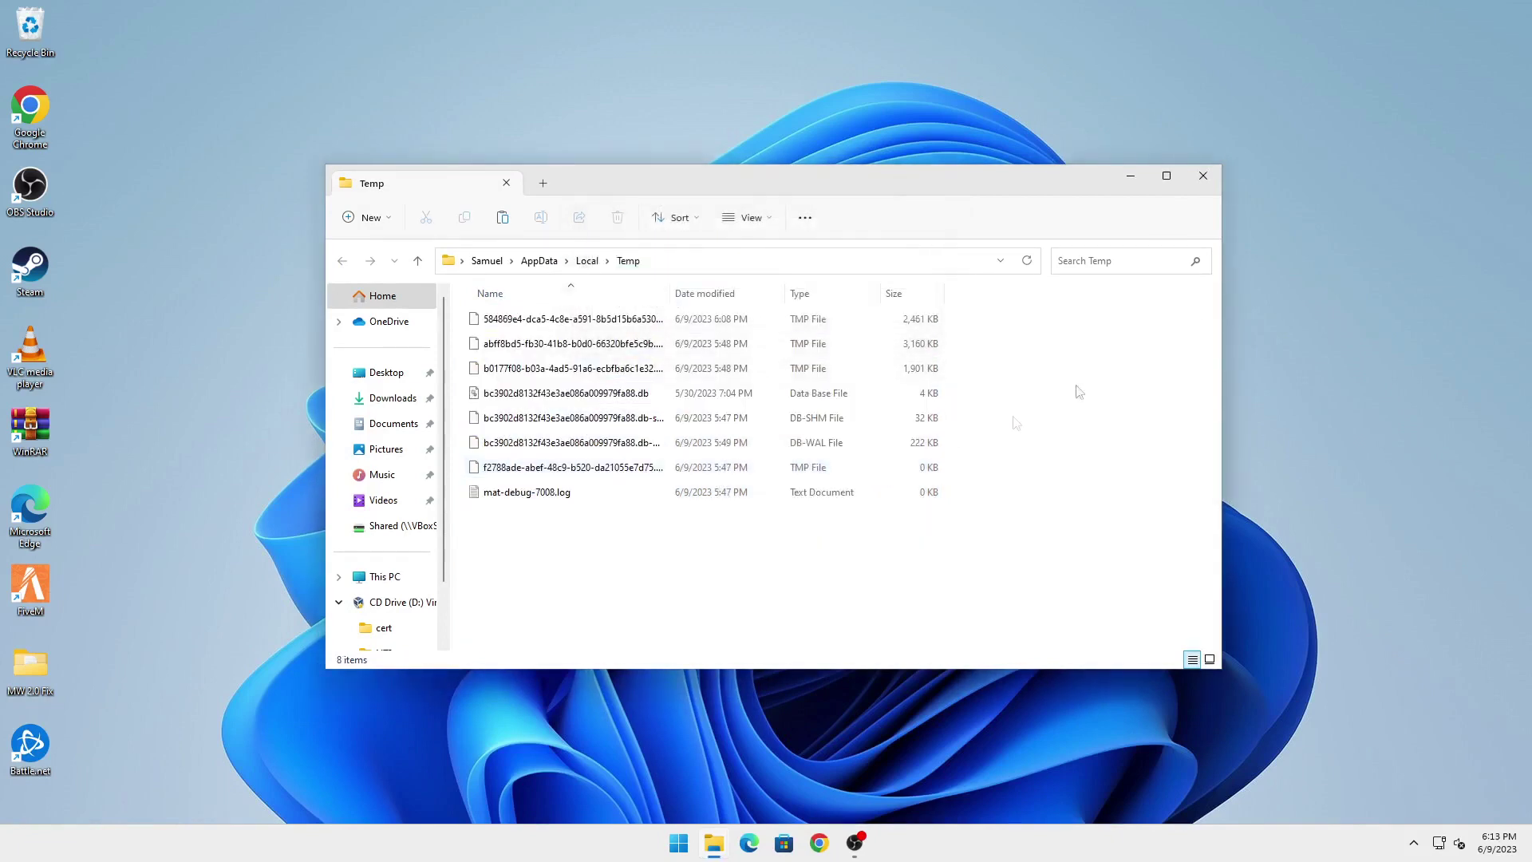
pyautogui.click(1206, 181)
pyautogui.rightClick(688, 222)
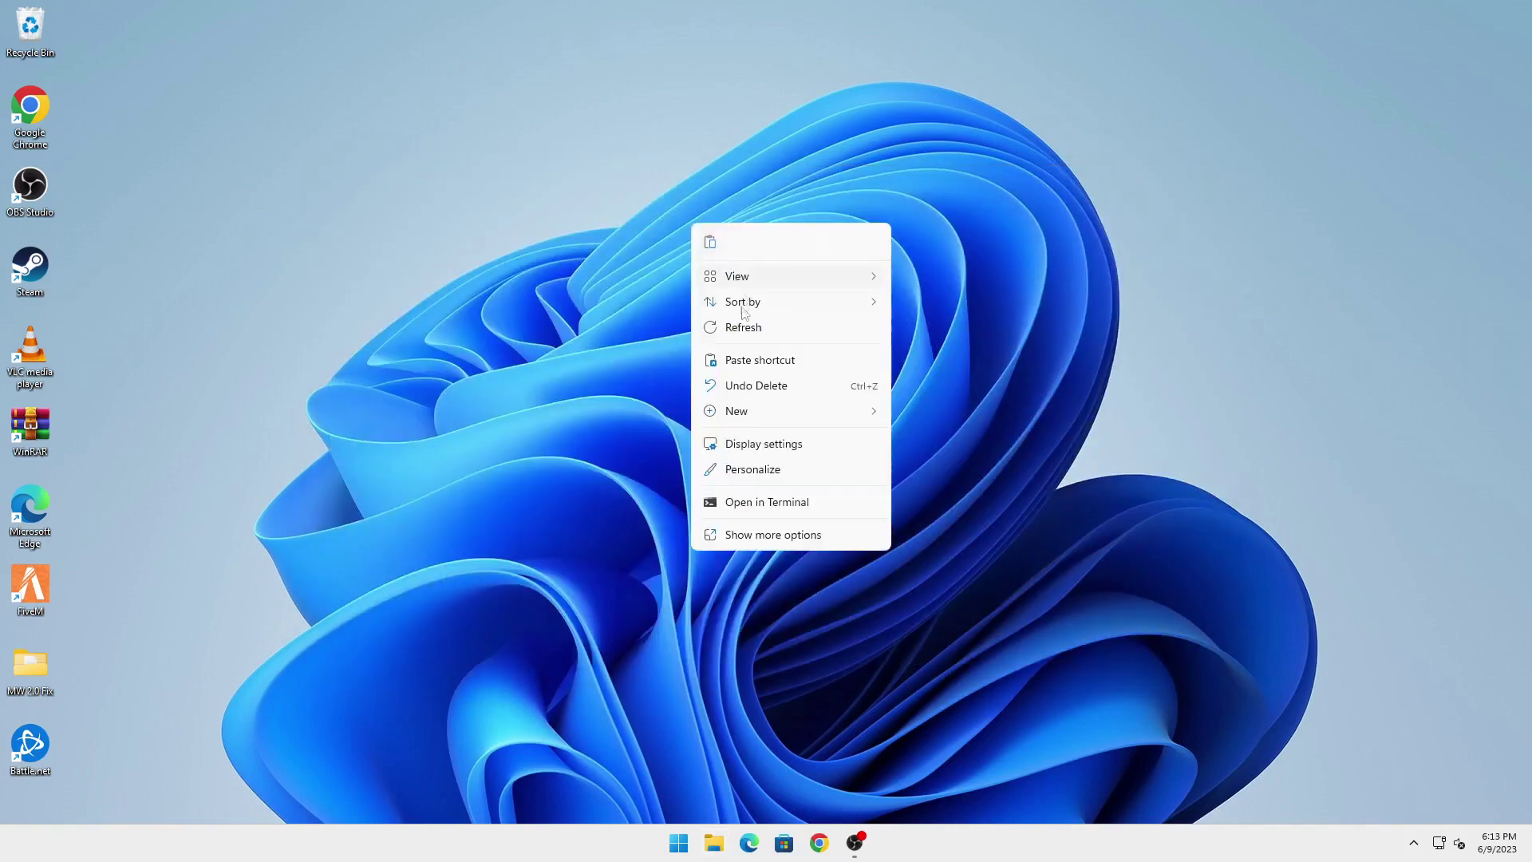
# - Refresh the desktop, move the MW 2.0 Fix folder to centre, and open it through to DirectX Installer
pyautogui.click(740, 322)
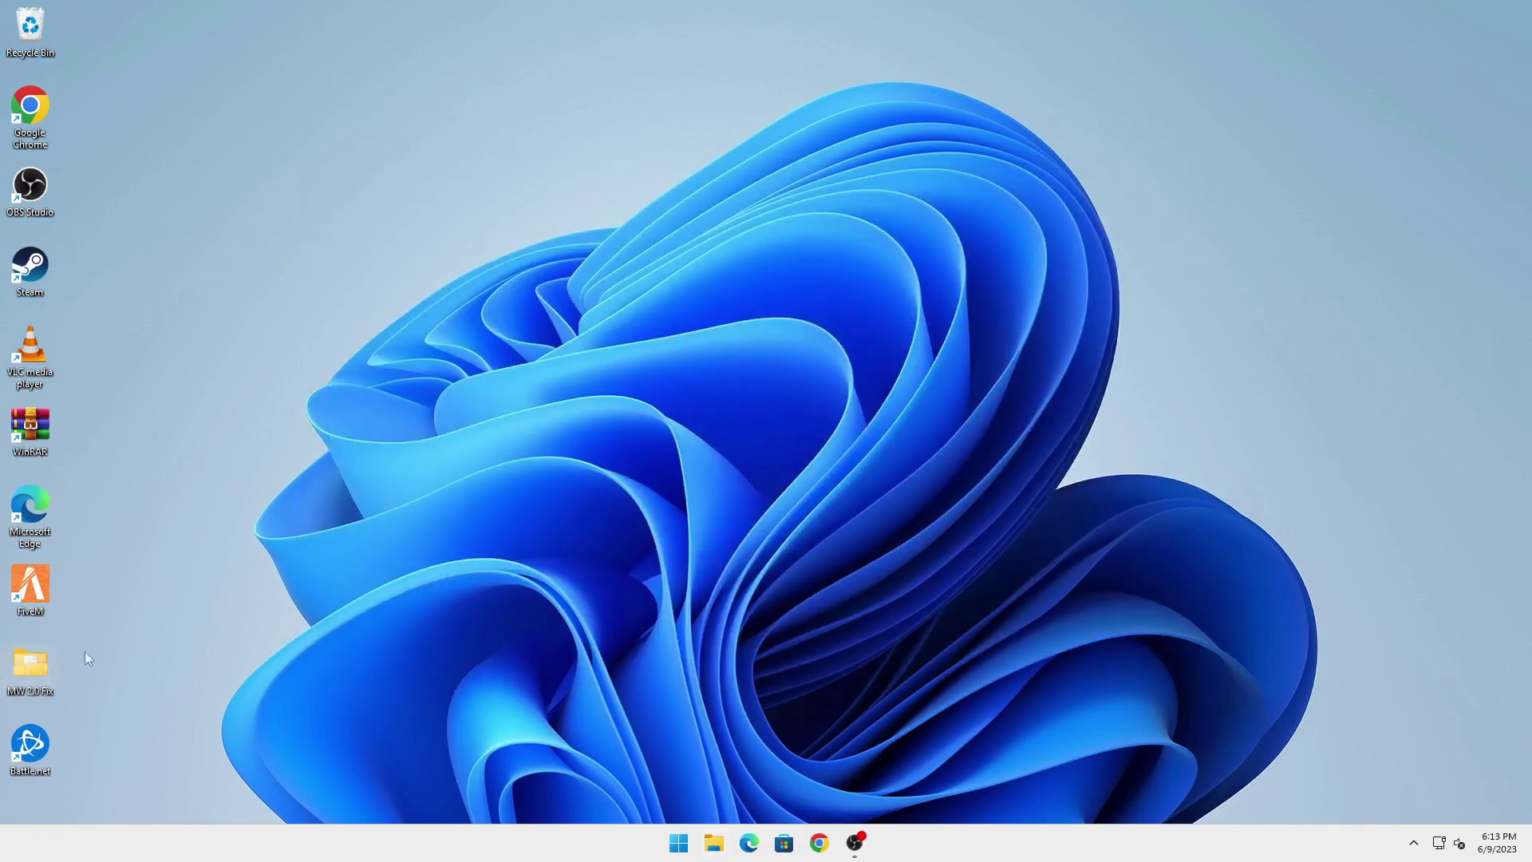
pyautogui.moveTo(31, 664); pyautogui.dragTo(471, 294)
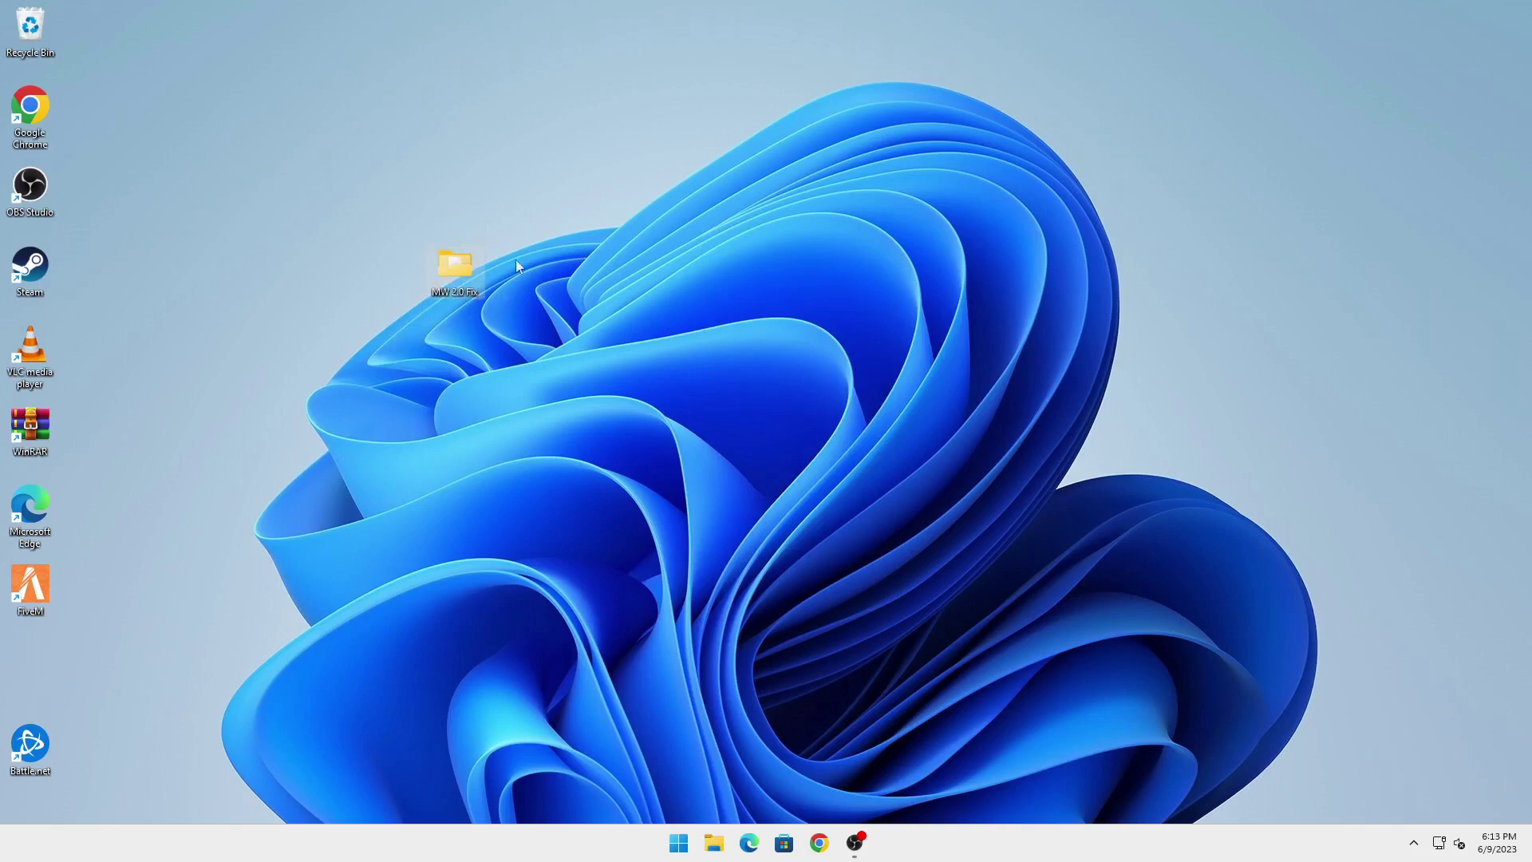
pyautogui.doubleClick(456, 276)
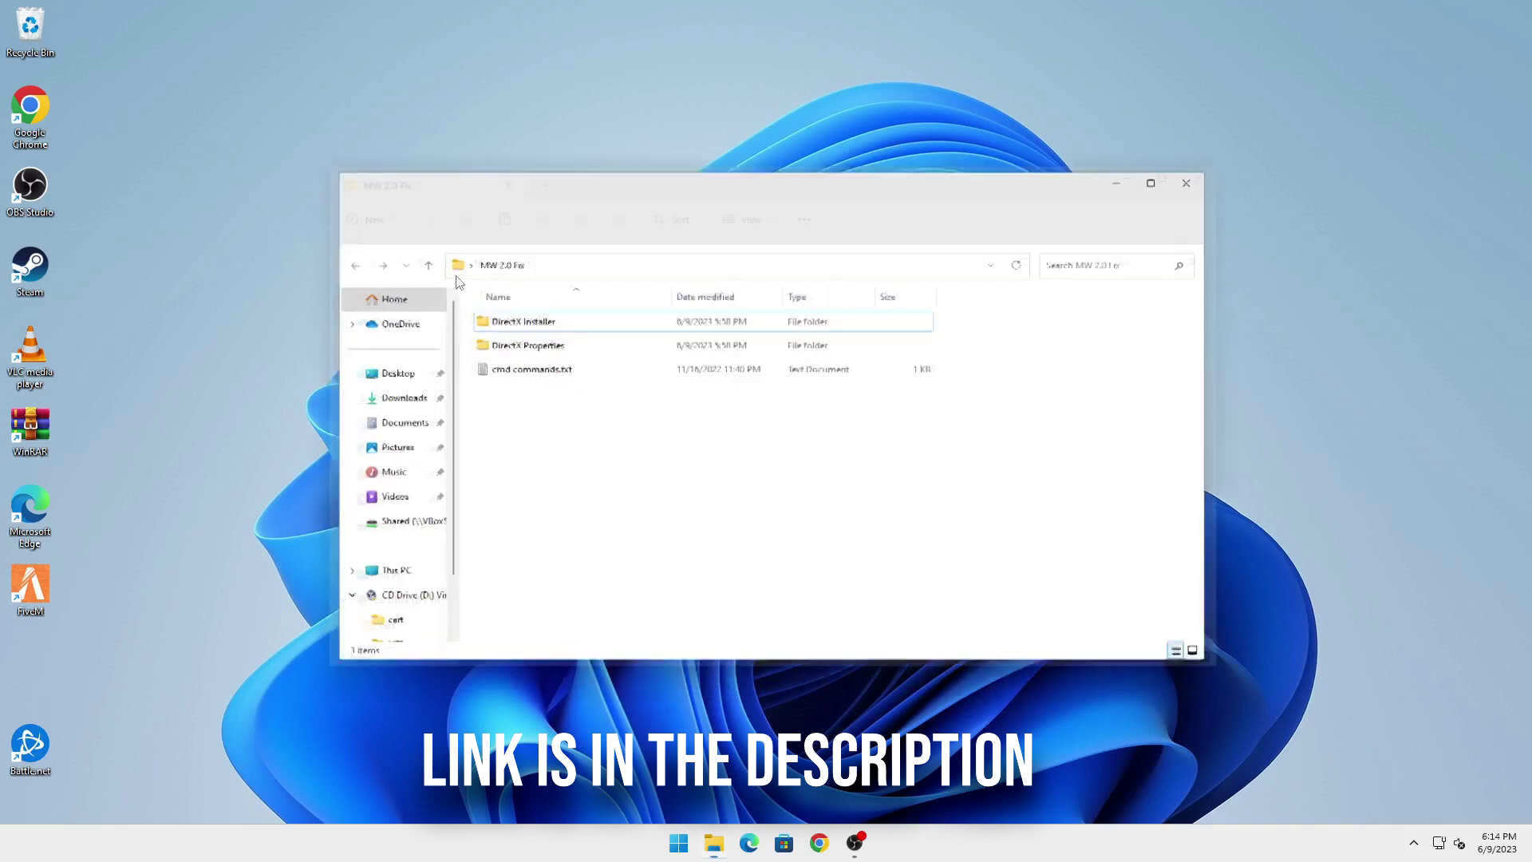
pyautogui.moveTo(611, 185); pyautogui.dragTo(861, 155)
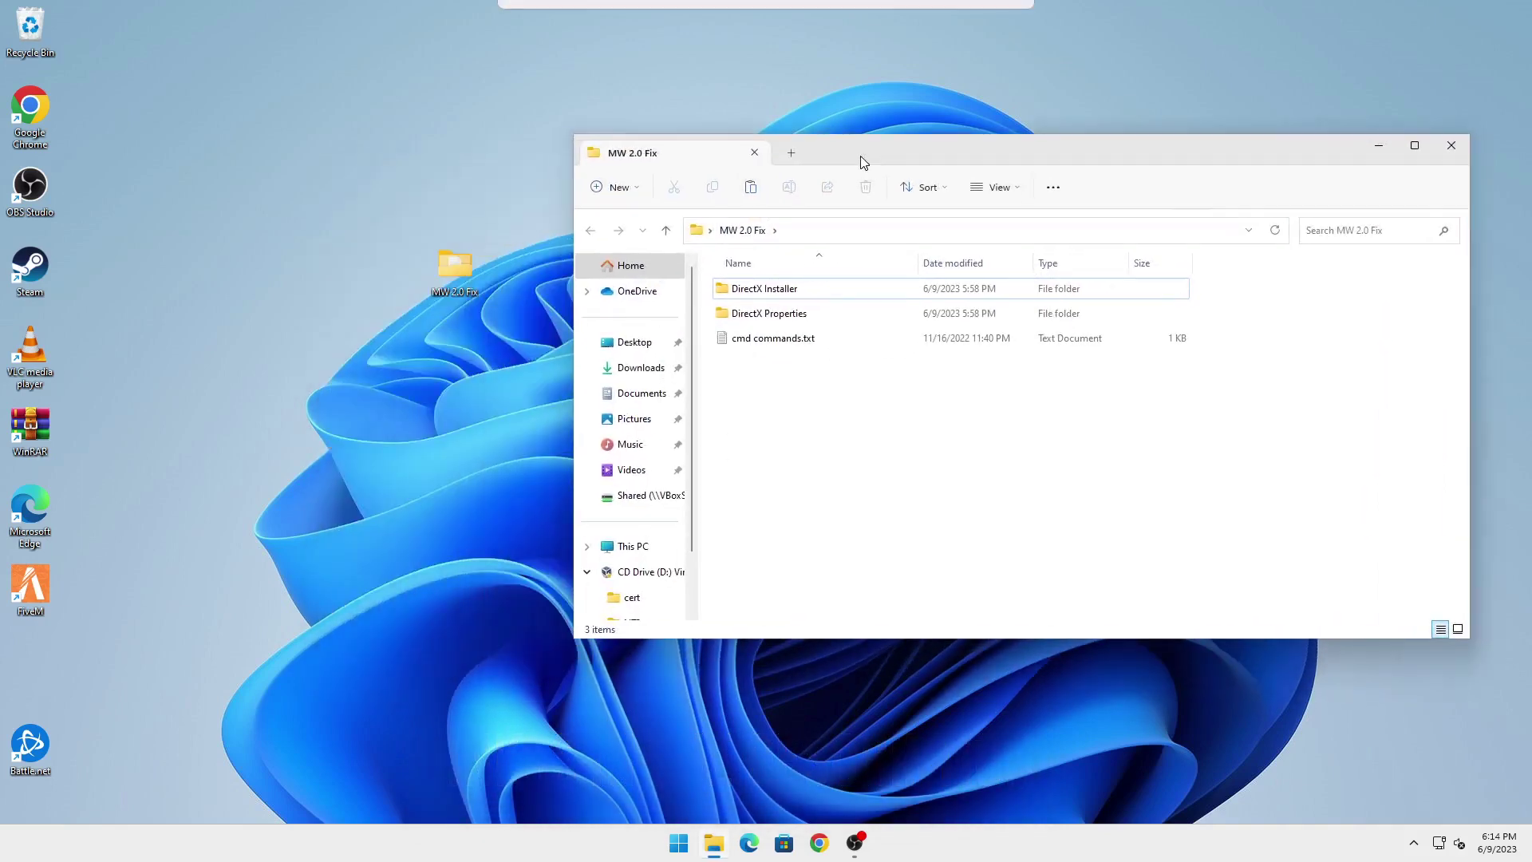
pyautogui.doubleClick(765, 294)
# - Run dxwebsetup.exe and install DirectX, accepting the licence and declining the Bing Bar
pyautogui.doubleClick(788, 294)
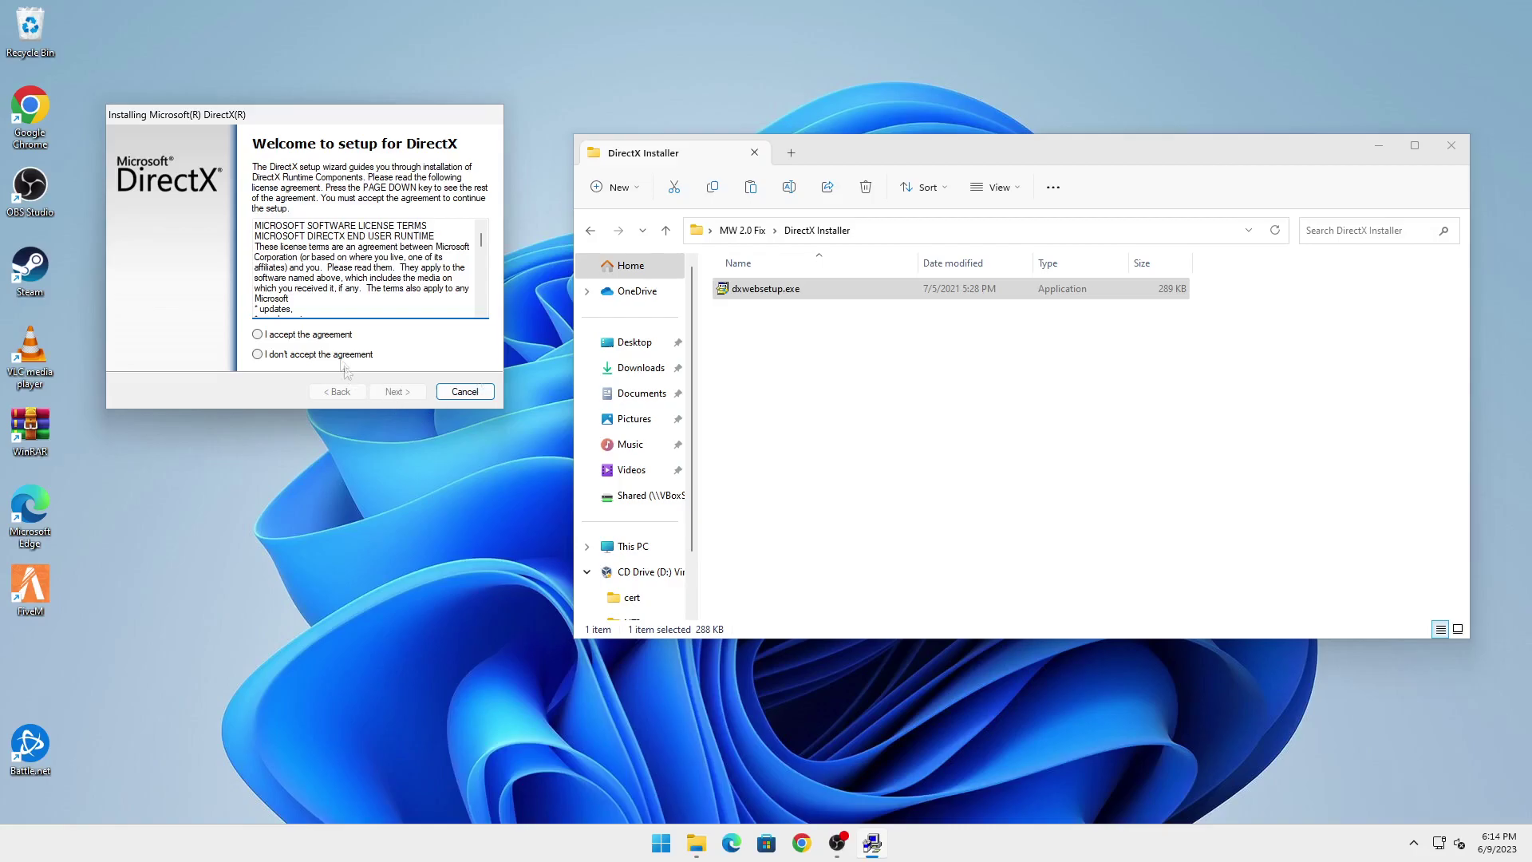
pyautogui.click(330, 332)
pyautogui.click(398, 391)
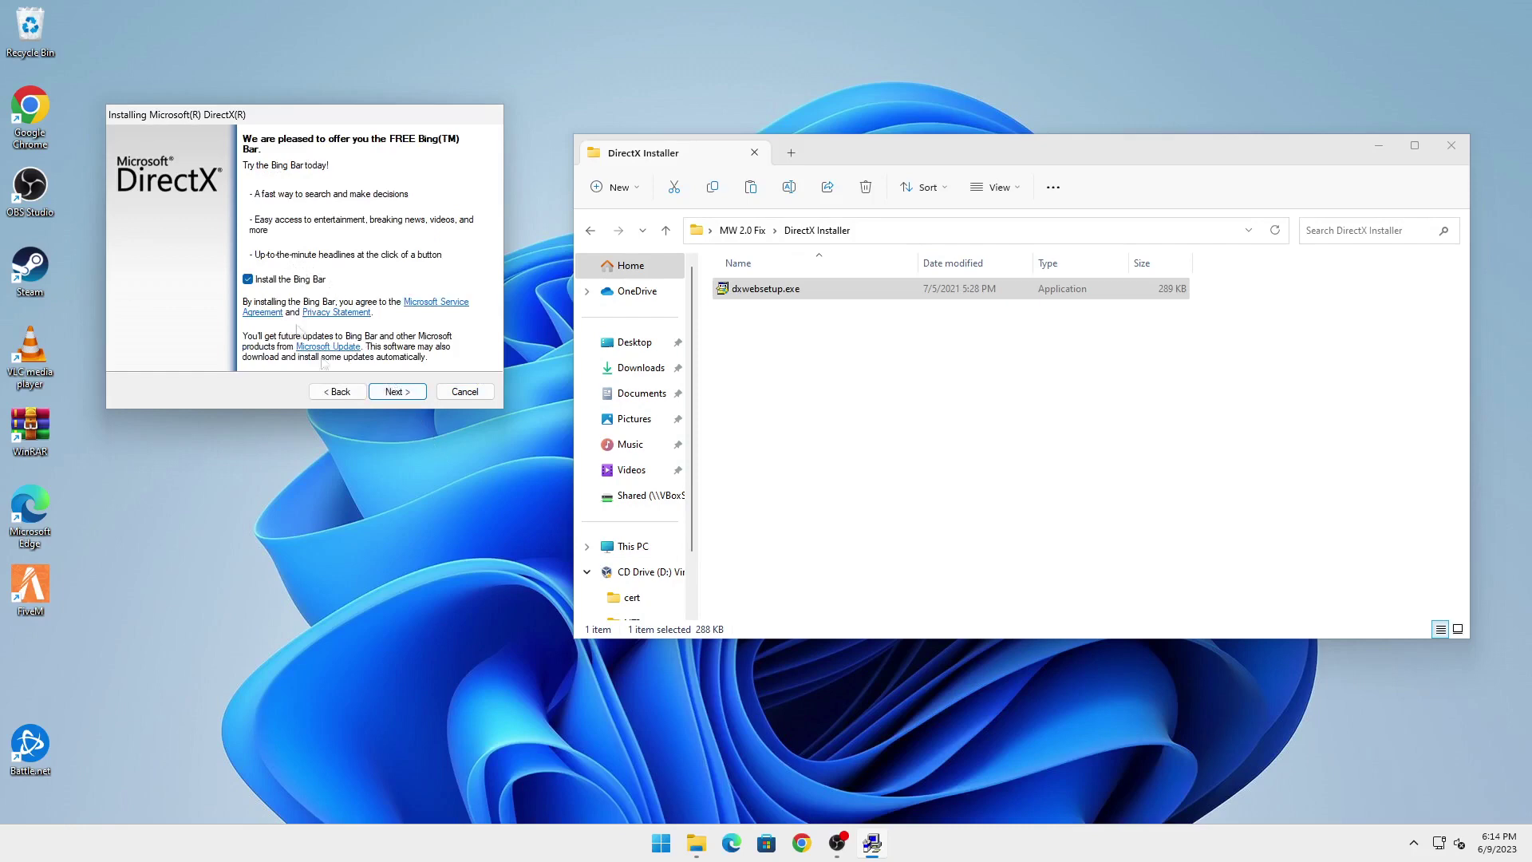
pyautogui.click(265, 280)
pyautogui.click(396, 391)
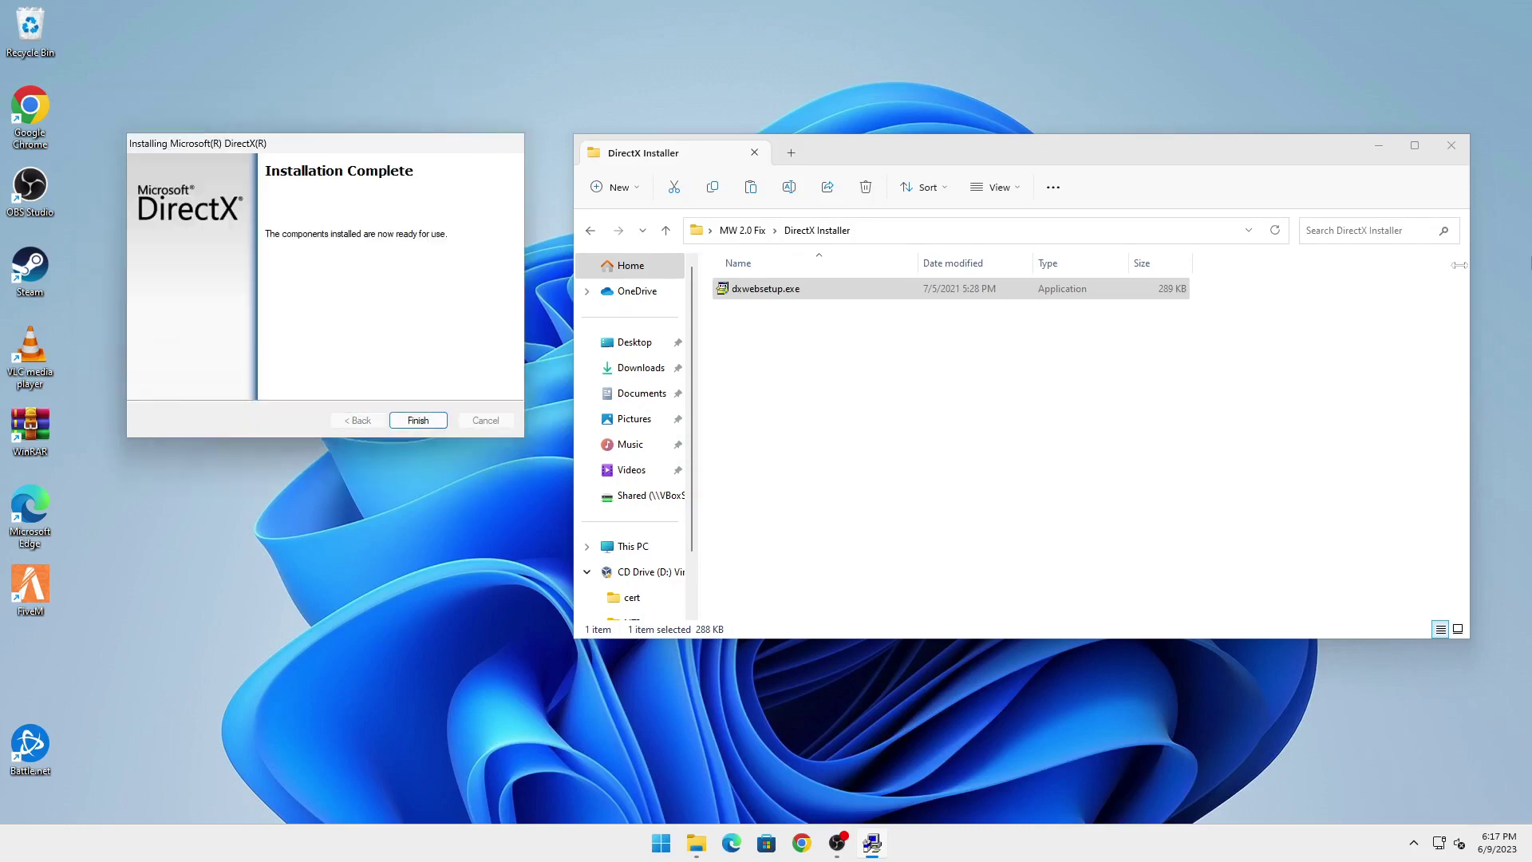
pyautogui.click(570, 168)
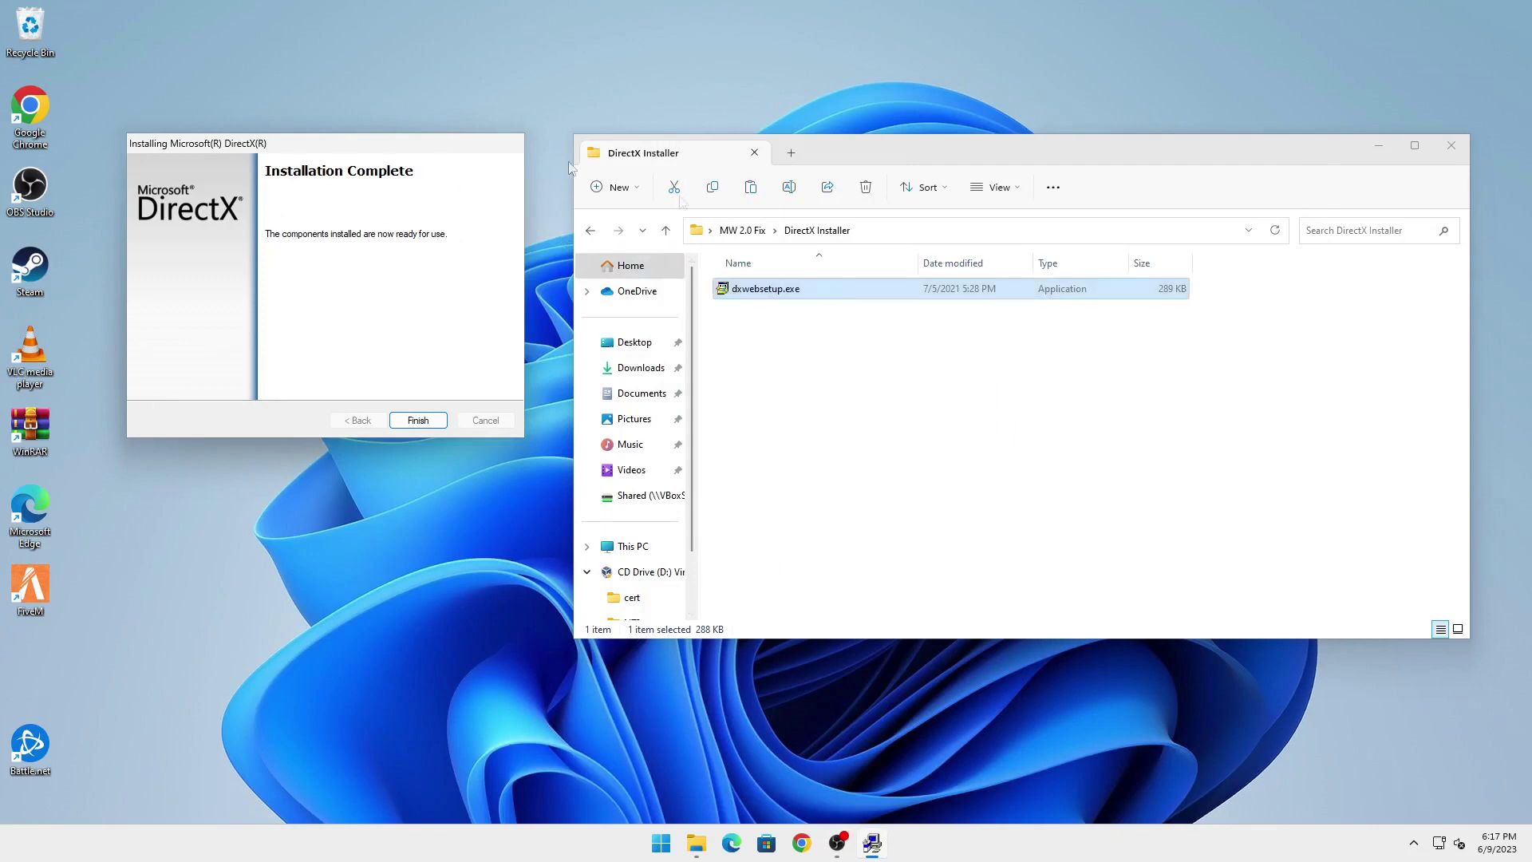
pyautogui.moveTo(392, 138); pyautogui.dragTo(403, 125)
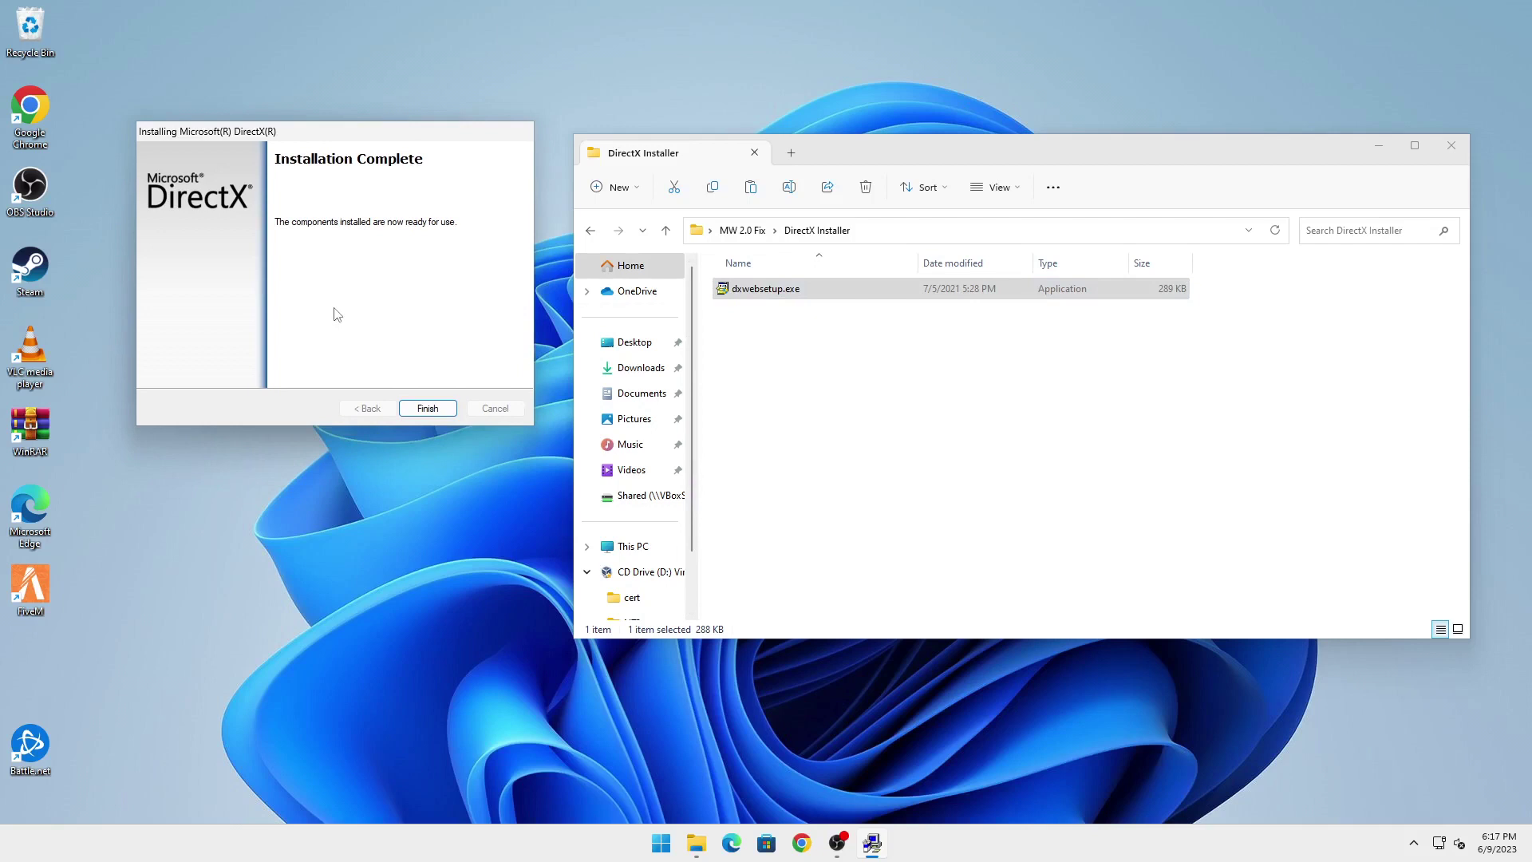
pyautogui.click(425, 407)
# - From MW 2.0 Fix, open the DirectX Properties folder and run dxcpl.exe, centring its window
pyautogui.click(742, 230)
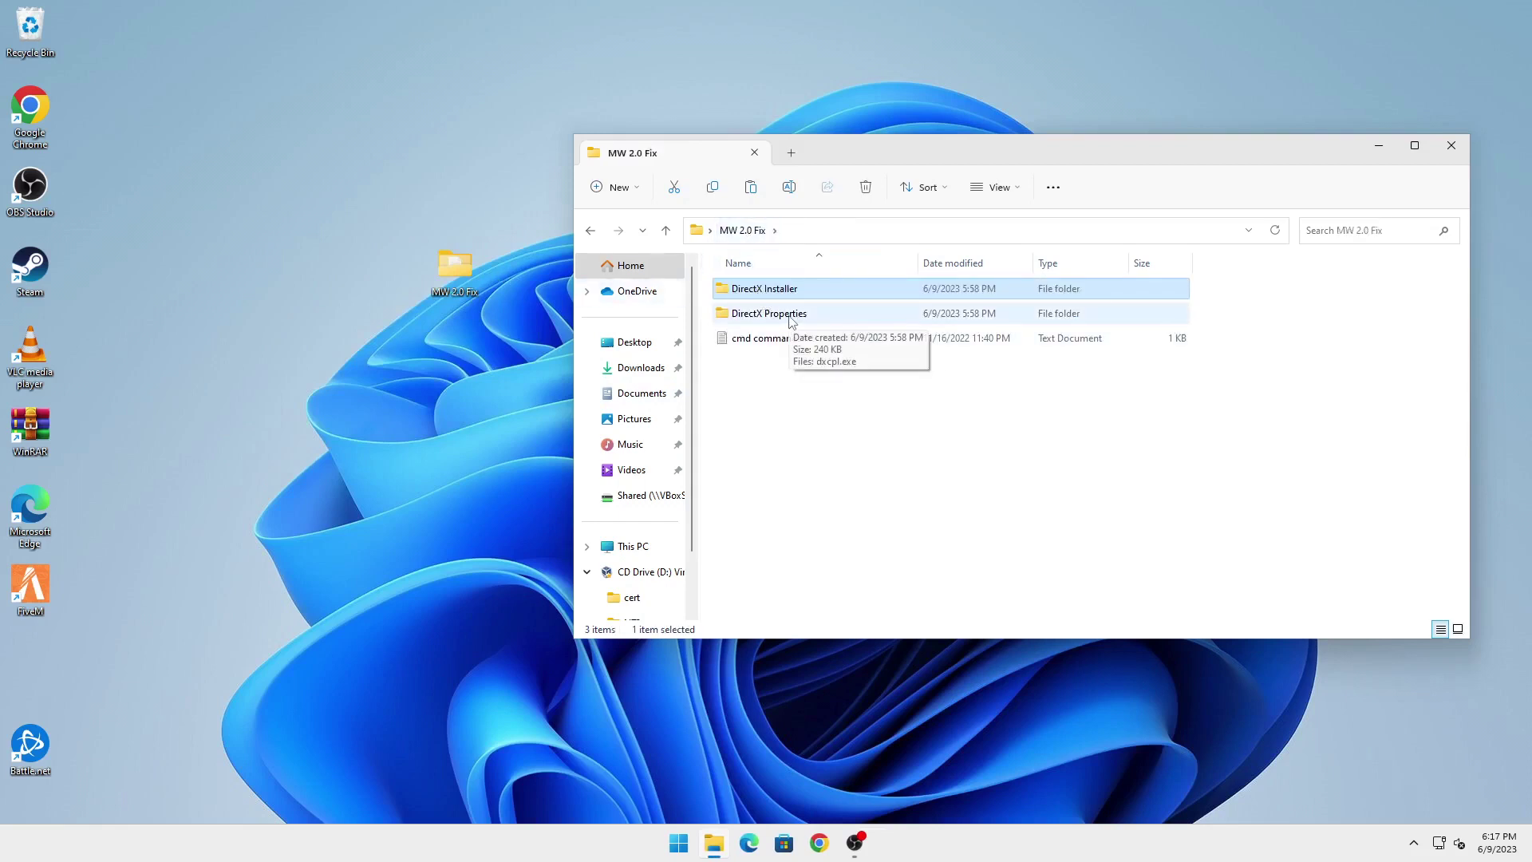
pyautogui.doubleClick(792, 318)
pyautogui.click(771, 291)
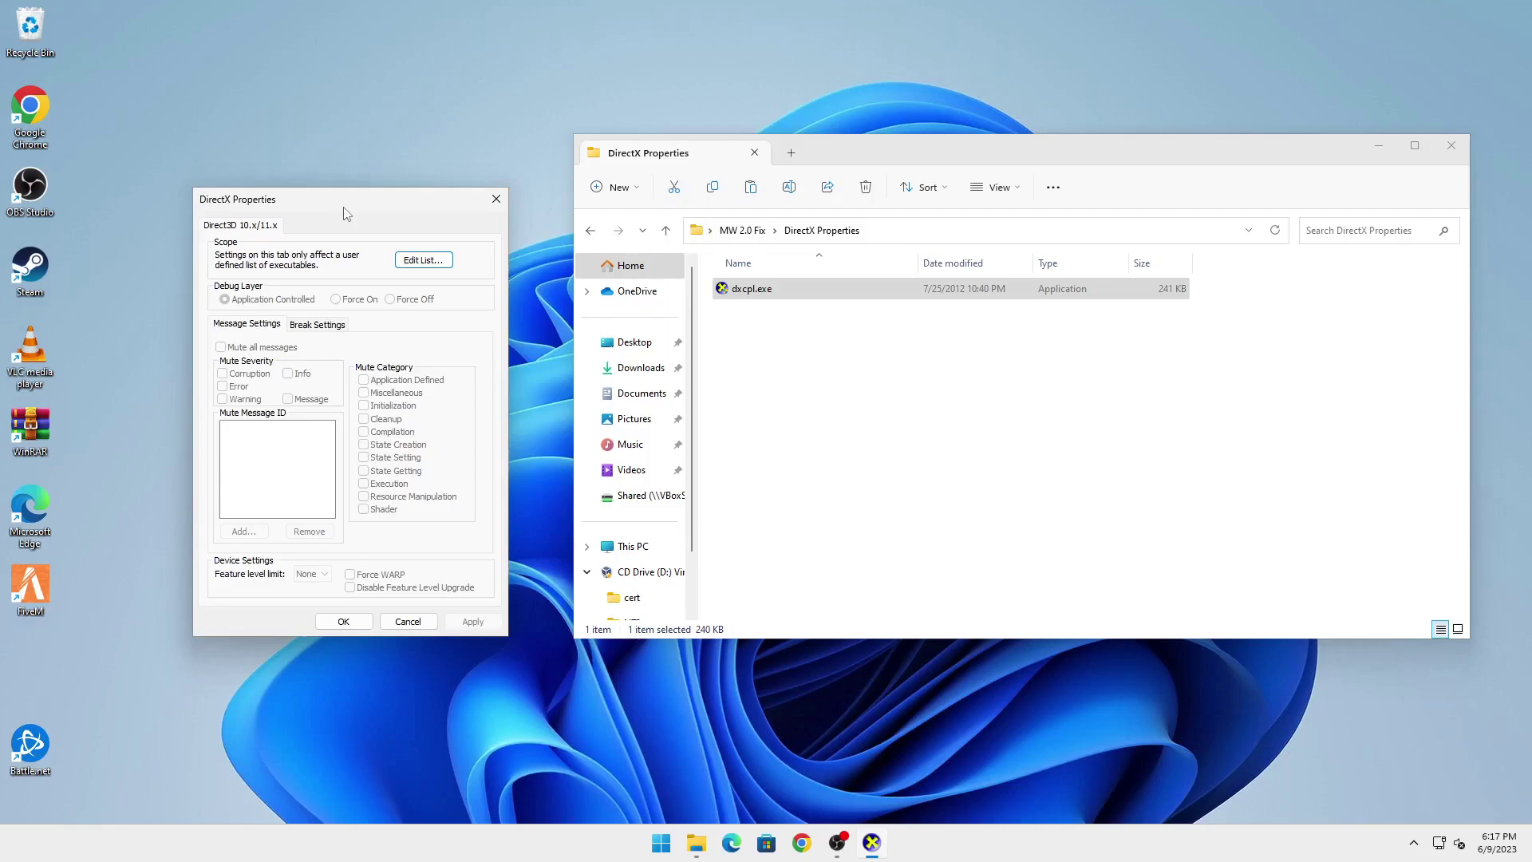
pyautogui.moveTo(342, 213); pyautogui.dragTo(638, 206)
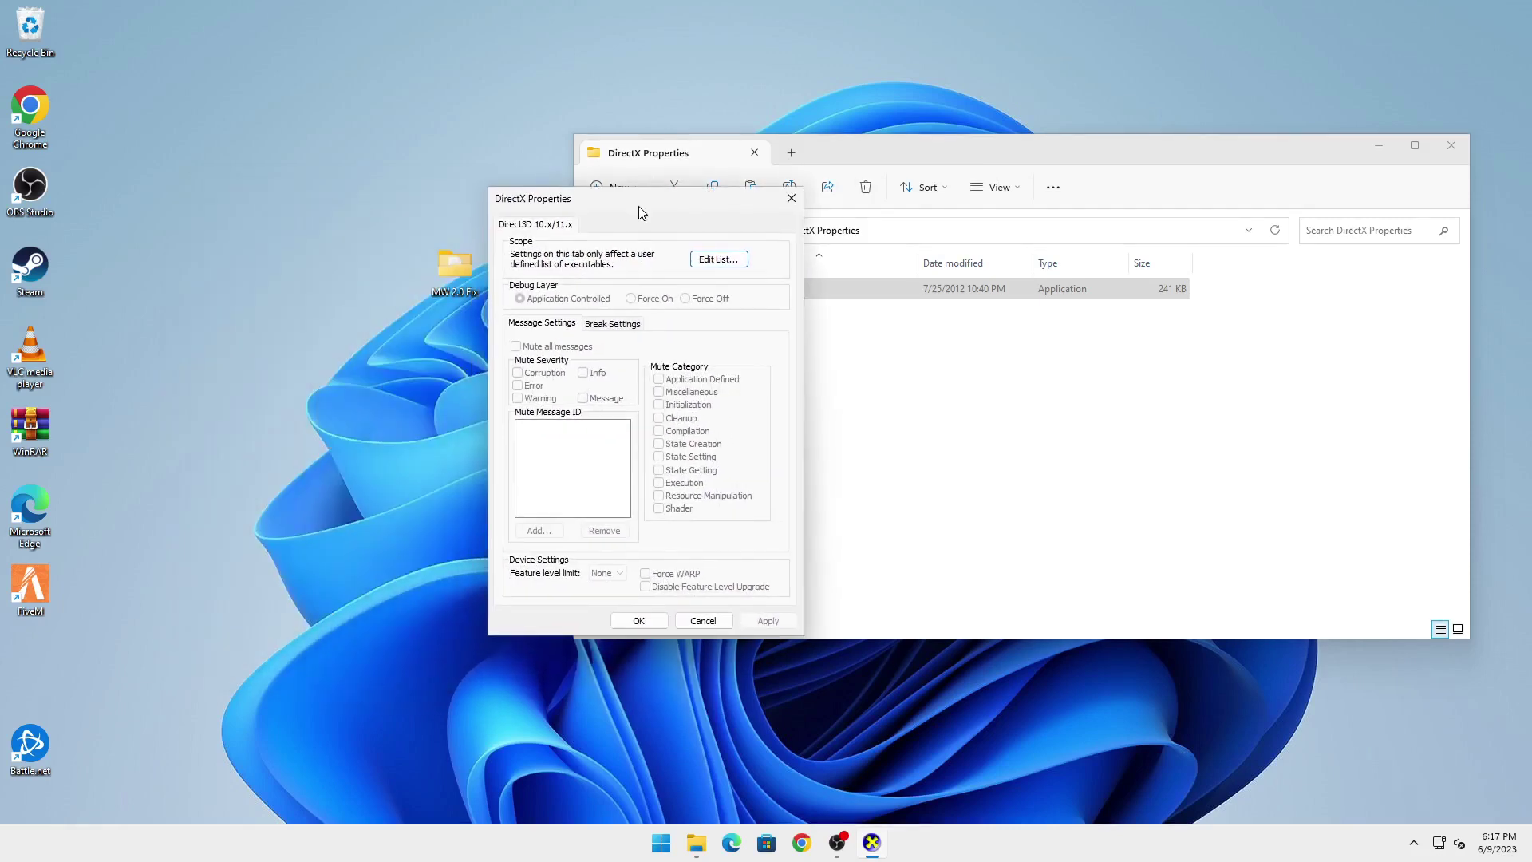
# - In the Direct3D 10.x/11.x Edit List, choose C:\Program Files (x86)\Battle.net\Battle.net.exe
pyautogui.click(712, 260)
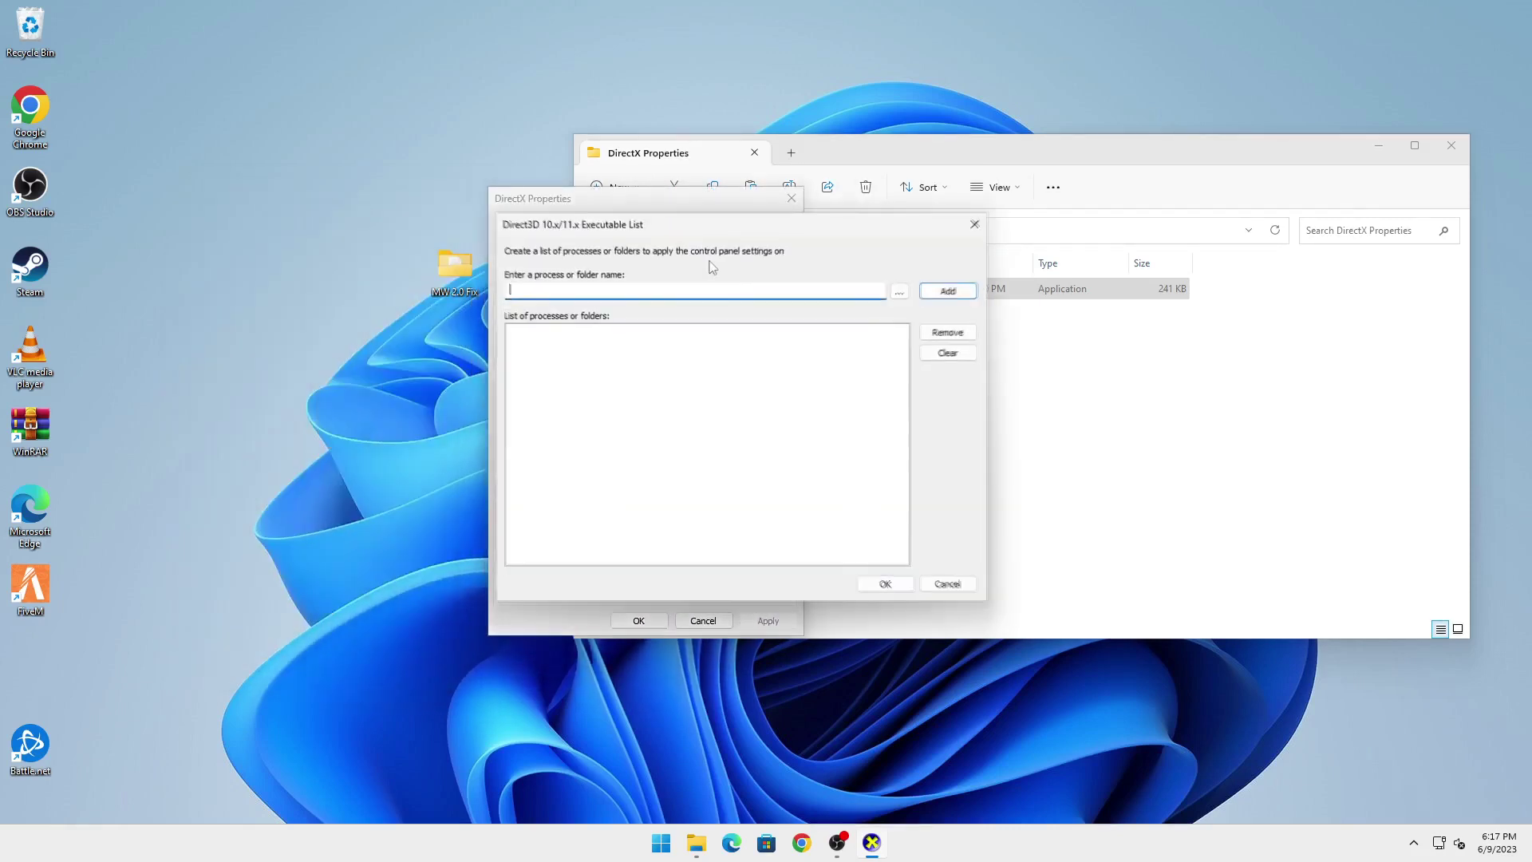
pyautogui.click(900, 292)
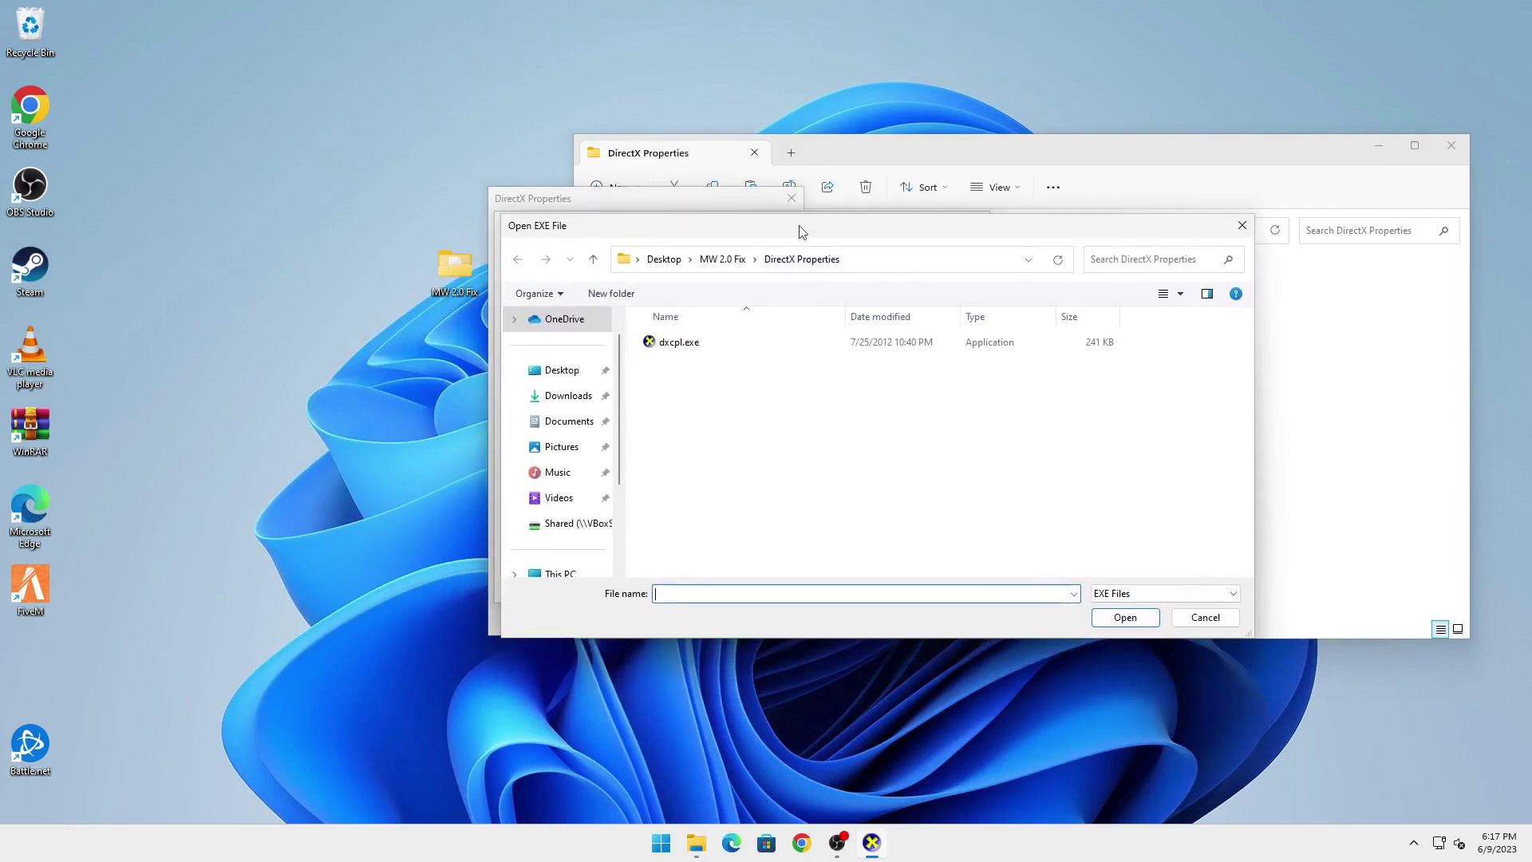
pyautogui.click(572, 375)
pyautogui.scroll(-3, 569, 382)
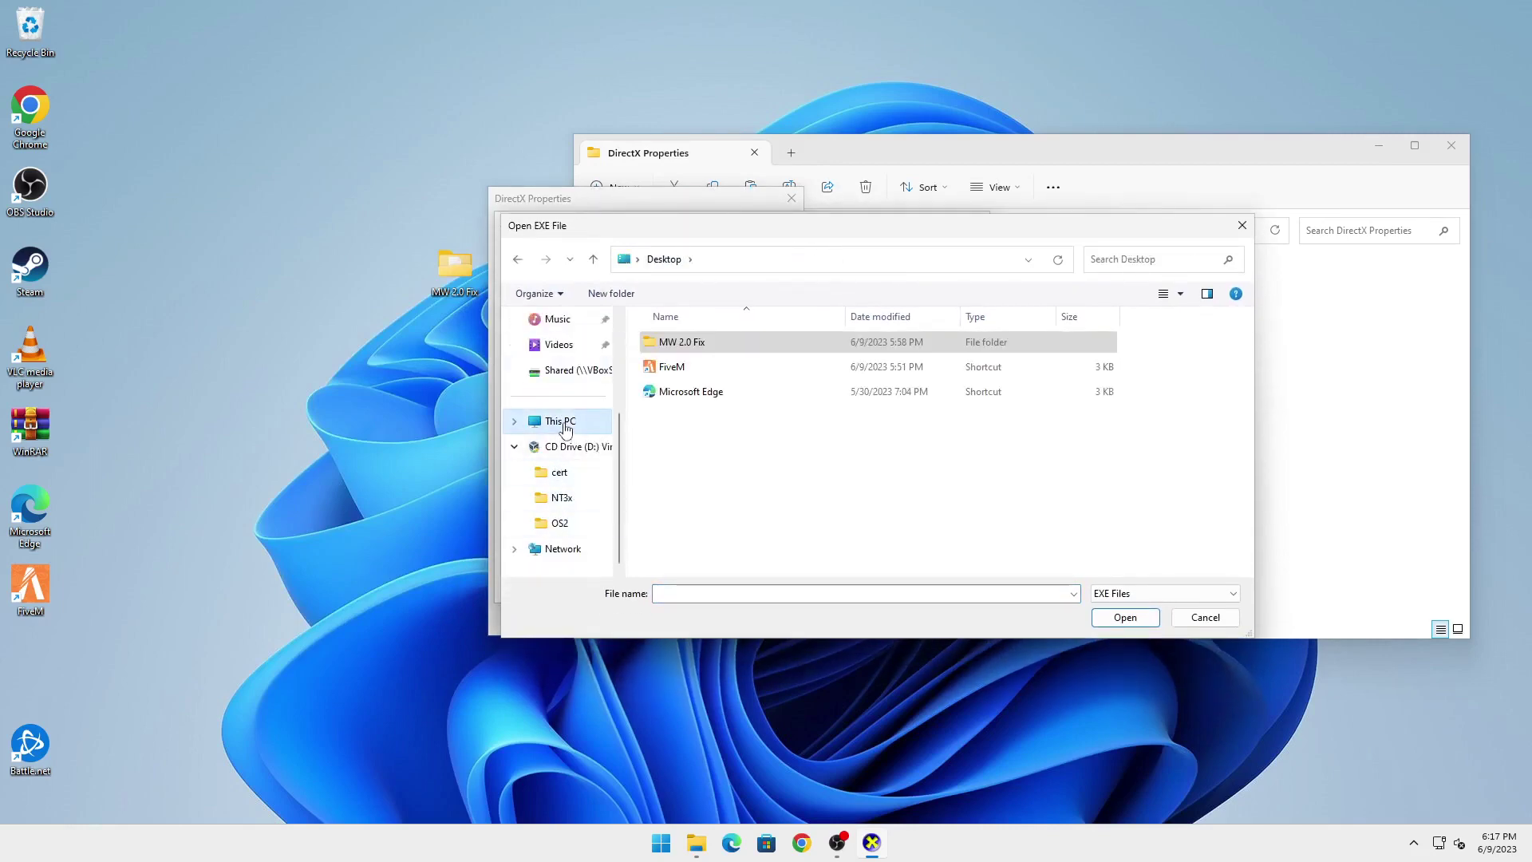
pyautogui.click(564, 422)
pyautogui.doubleClick(702, 351)
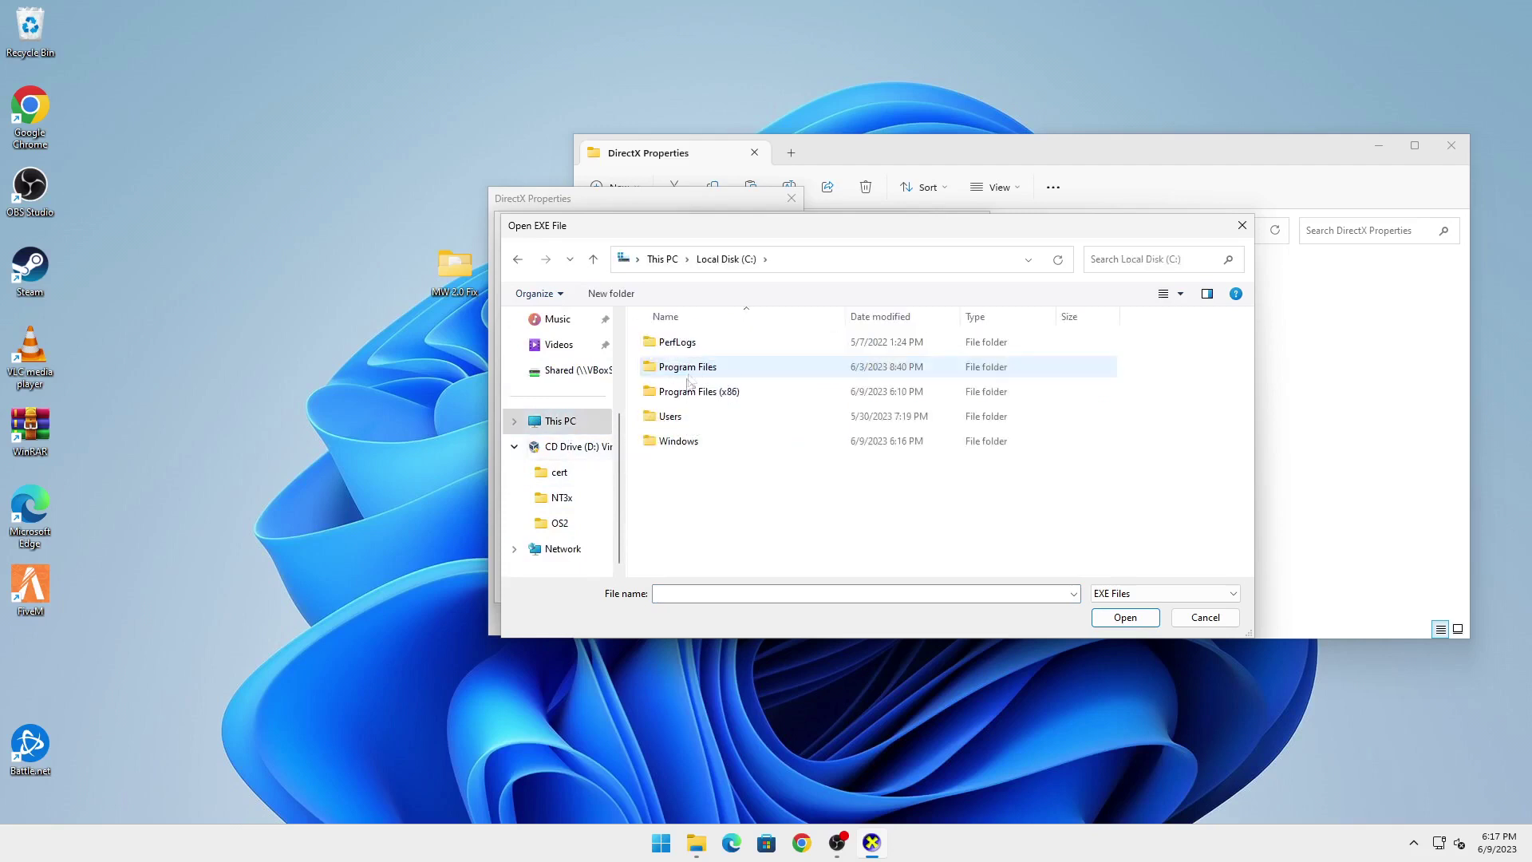
pyautogui.doubleClick(693, 398)
pyautogui.scroll(-1, 712, 383)
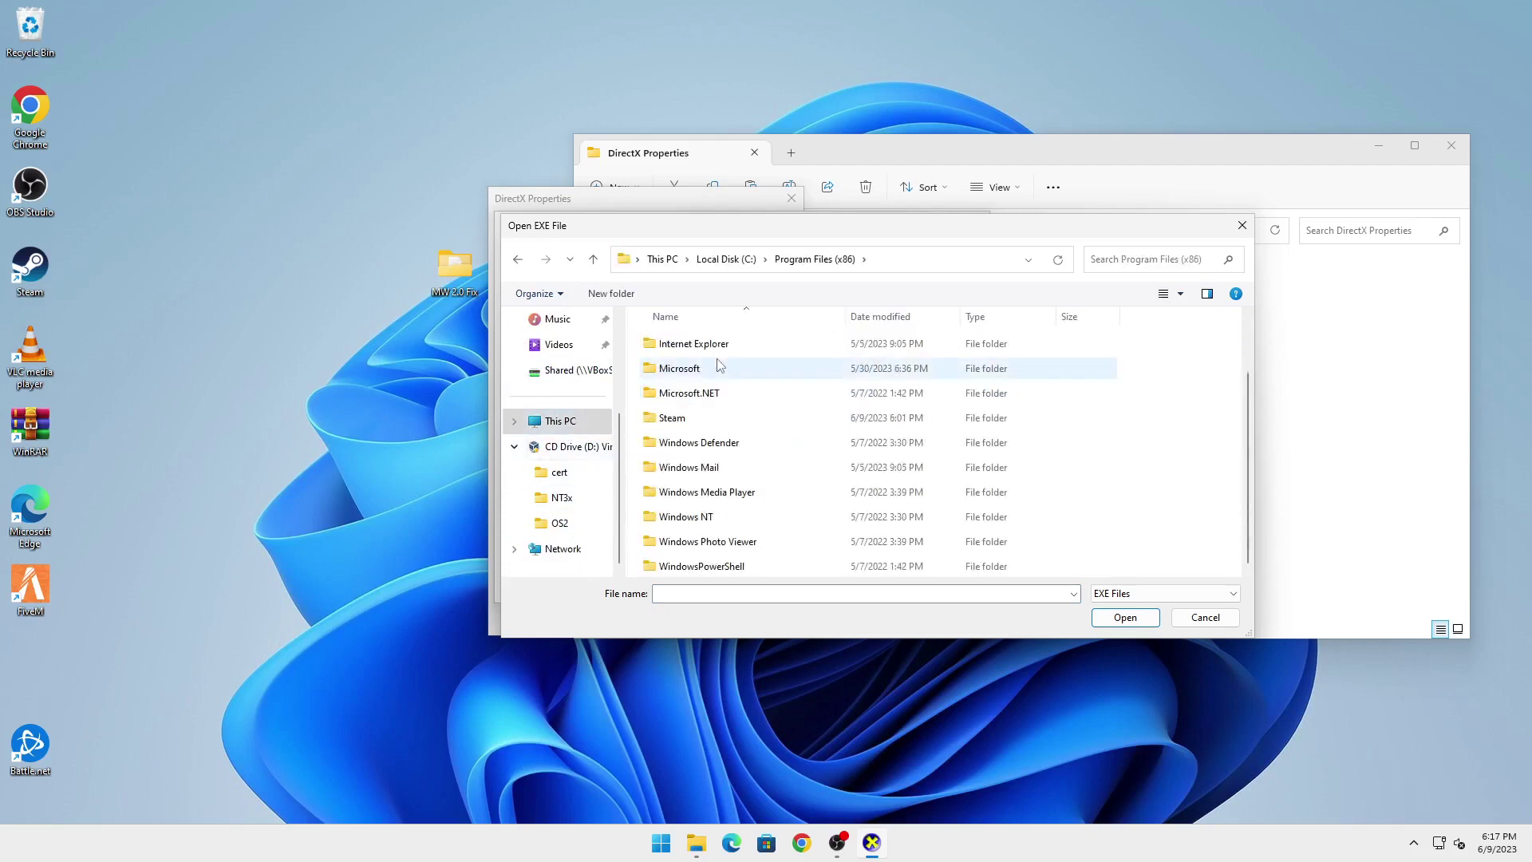
pyautogui.scroll(1, 713, 401)
pyautogui.doubleClick(686, 343)
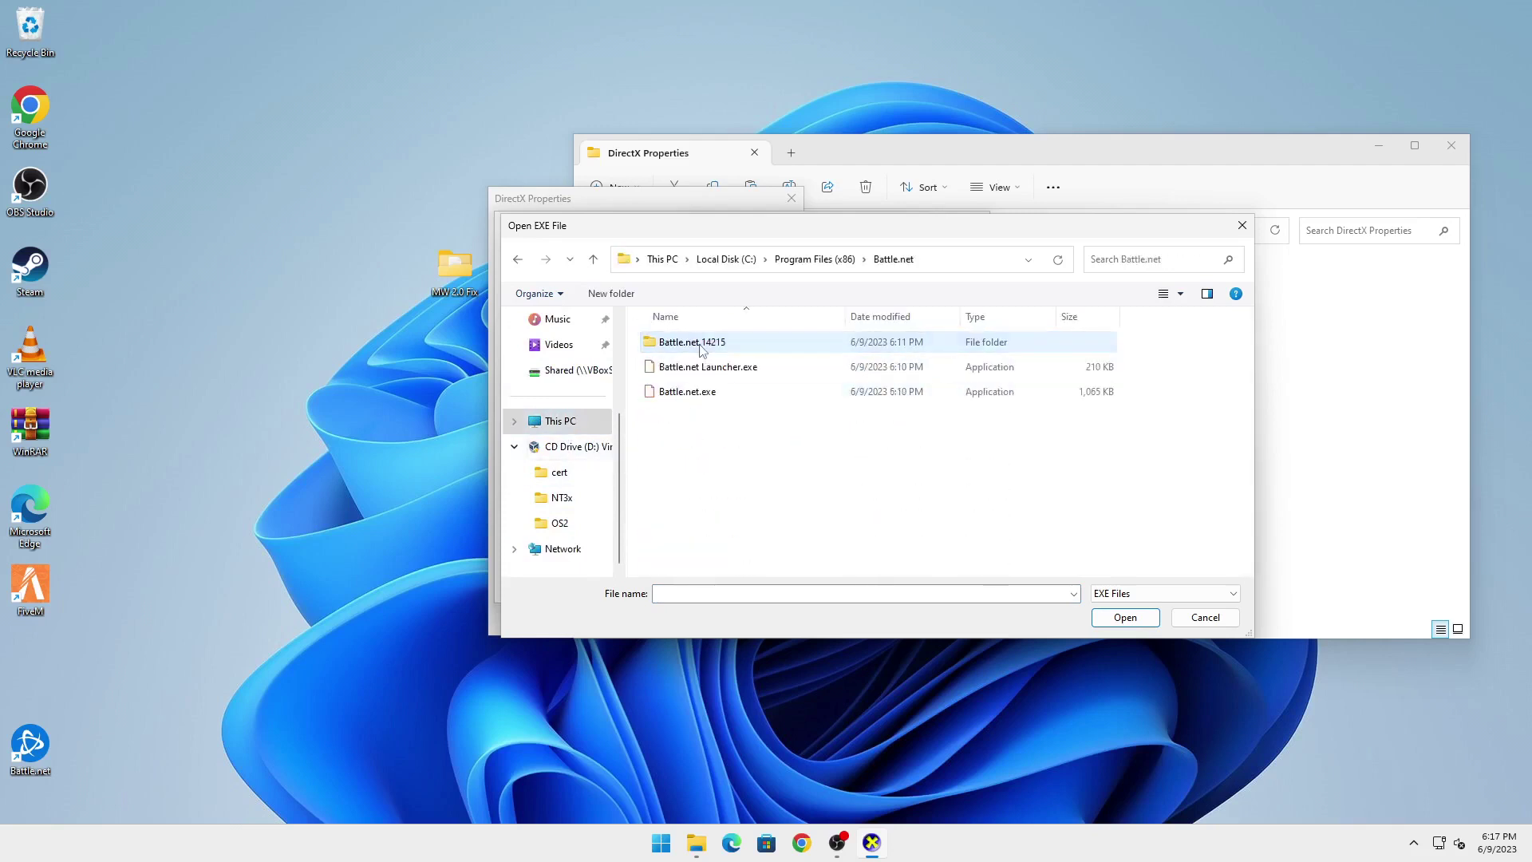
pyautogui.click(704, 392)
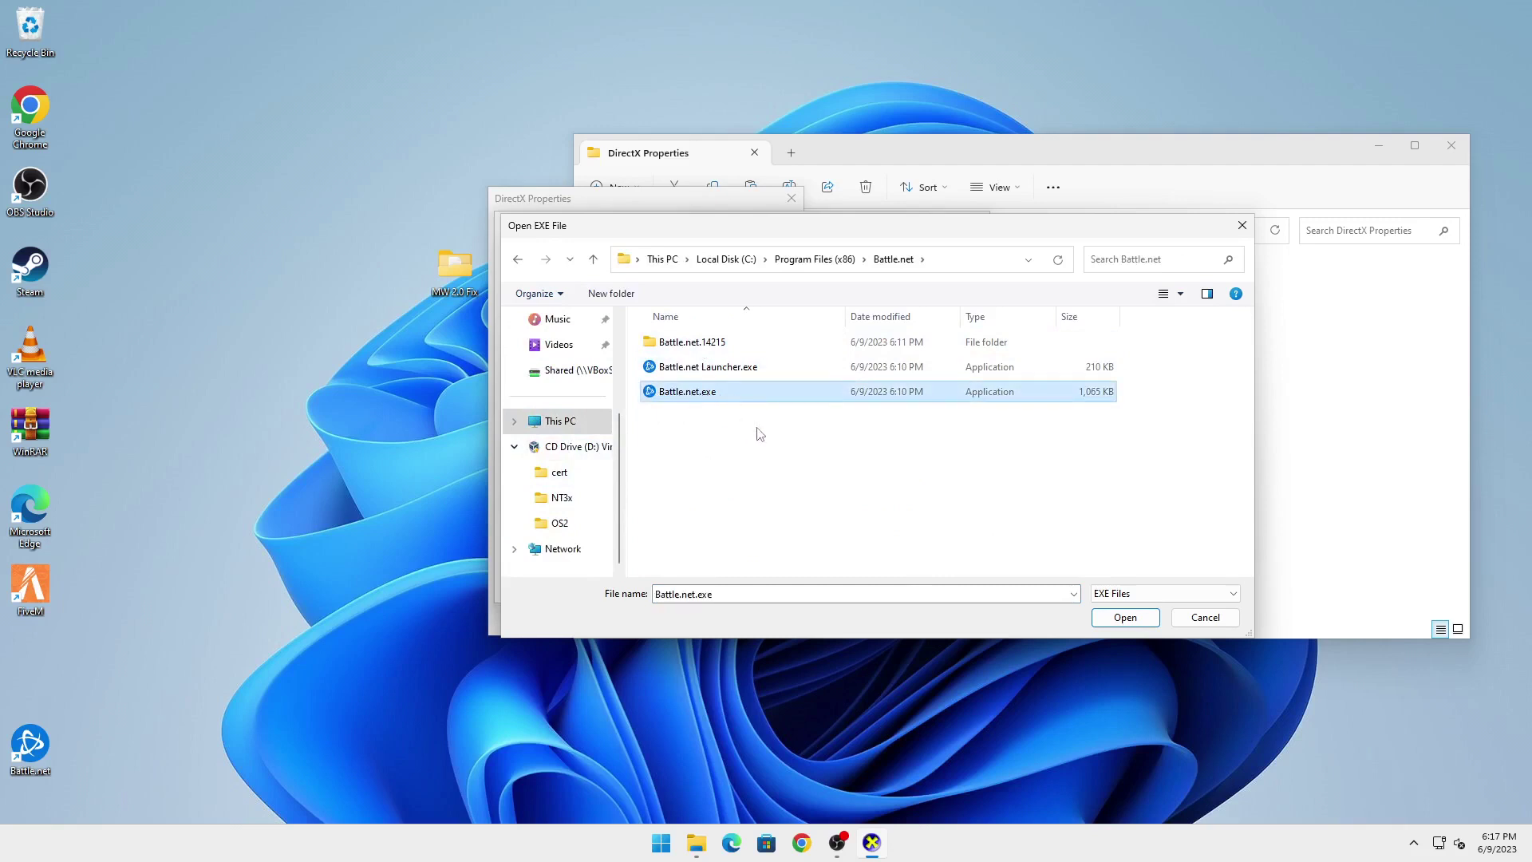
pyautogui.click(1125, 617)
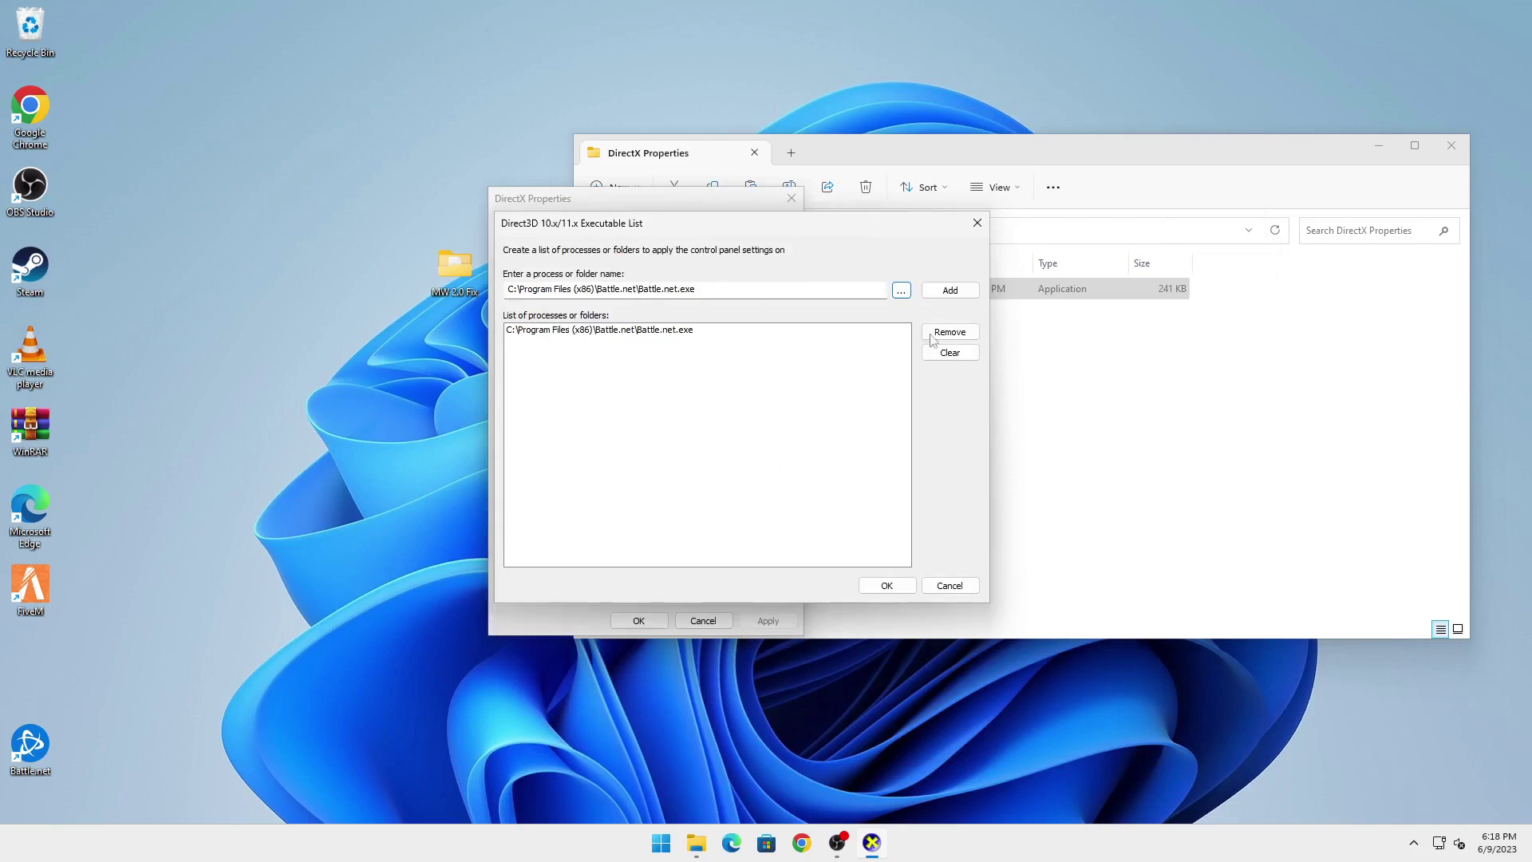
# - Add Battle.net.exe to the list, then mute Corruption, Error, Warning and Message severities
pyautogui.click(926, 294)
pyautogui.click(886, 586)
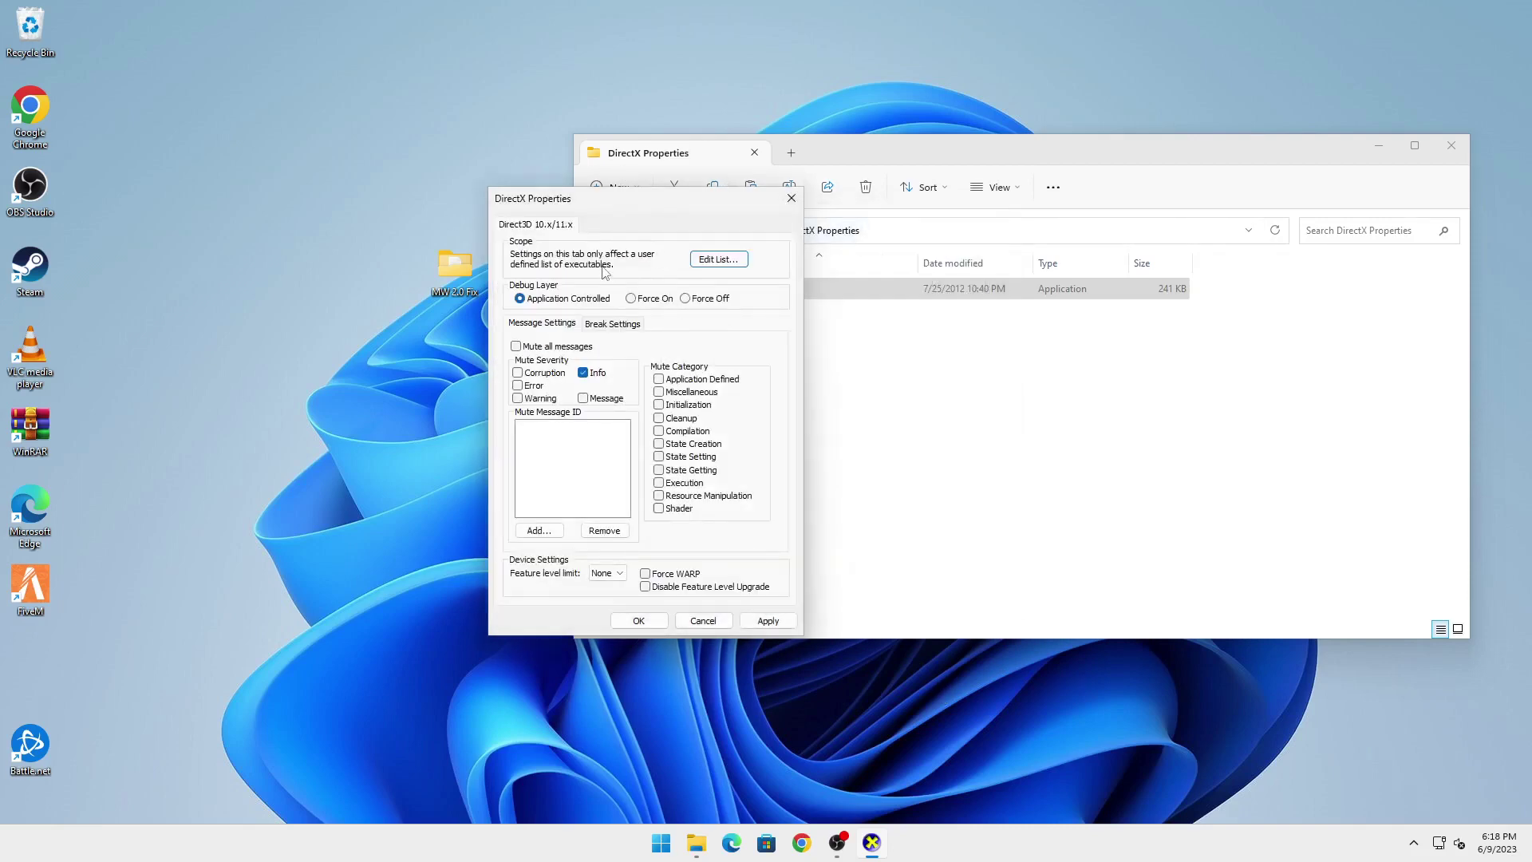
pyautogui.click(559, 373)
pyautogui.click(533, 385)
pyautogui.click(539, 399)
pyautogui.click(584, 398)
# - Enable Force WARP and Disable Feature Level Upgrade, then apply and close the panel
pyautogui.click(672, 574)
pyautogui.click(666, 589)
pyautogui.click(768, 620)
pyautogui.click(638, 620)
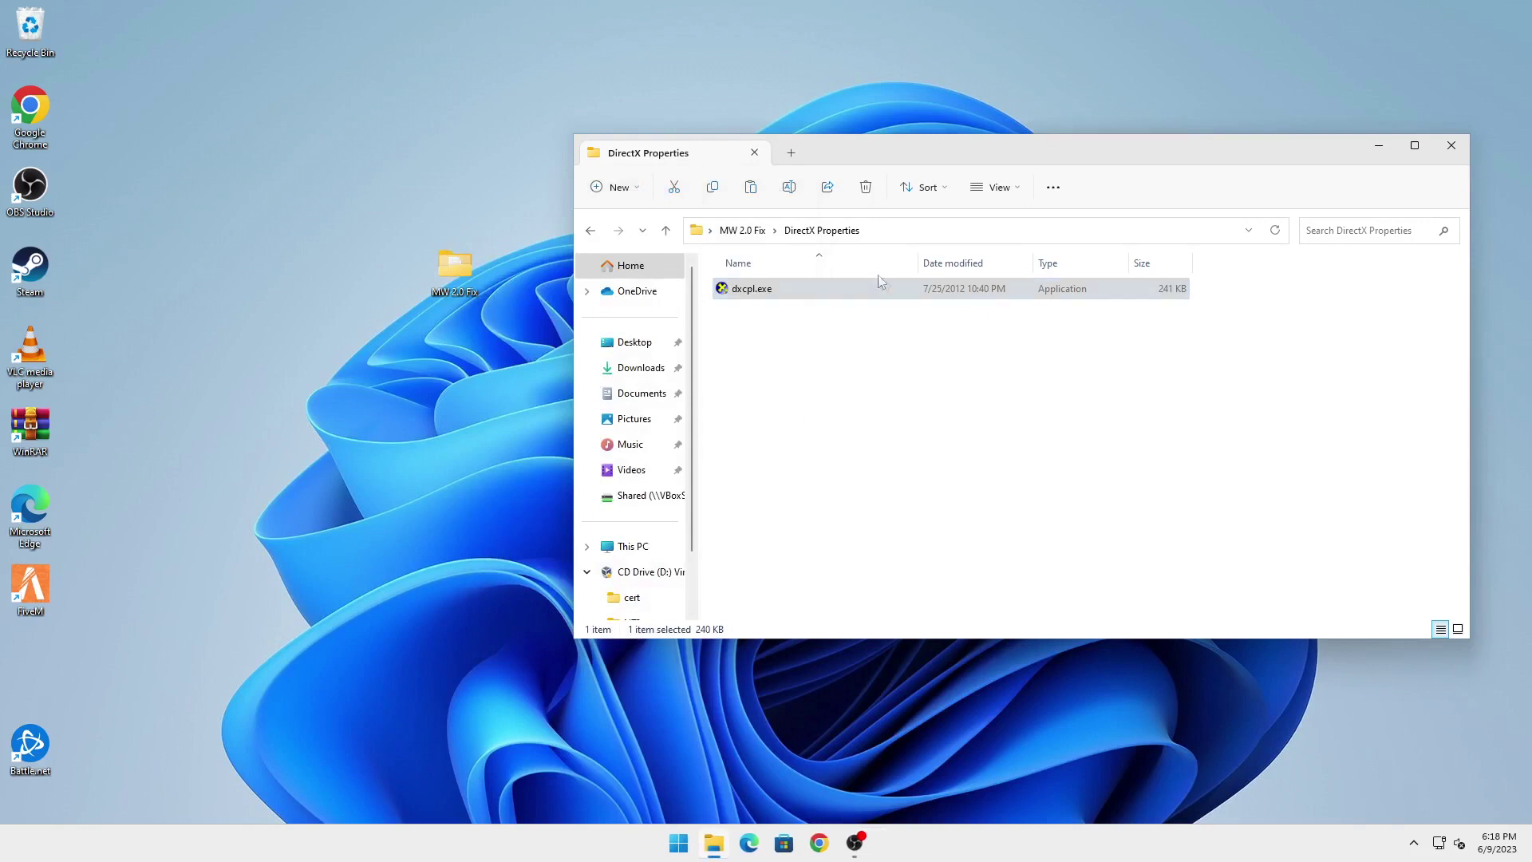
# - Open cmd commands.txt from the MW 2.0 Fix folder in Notepad
pyautogui.click(746, 231)
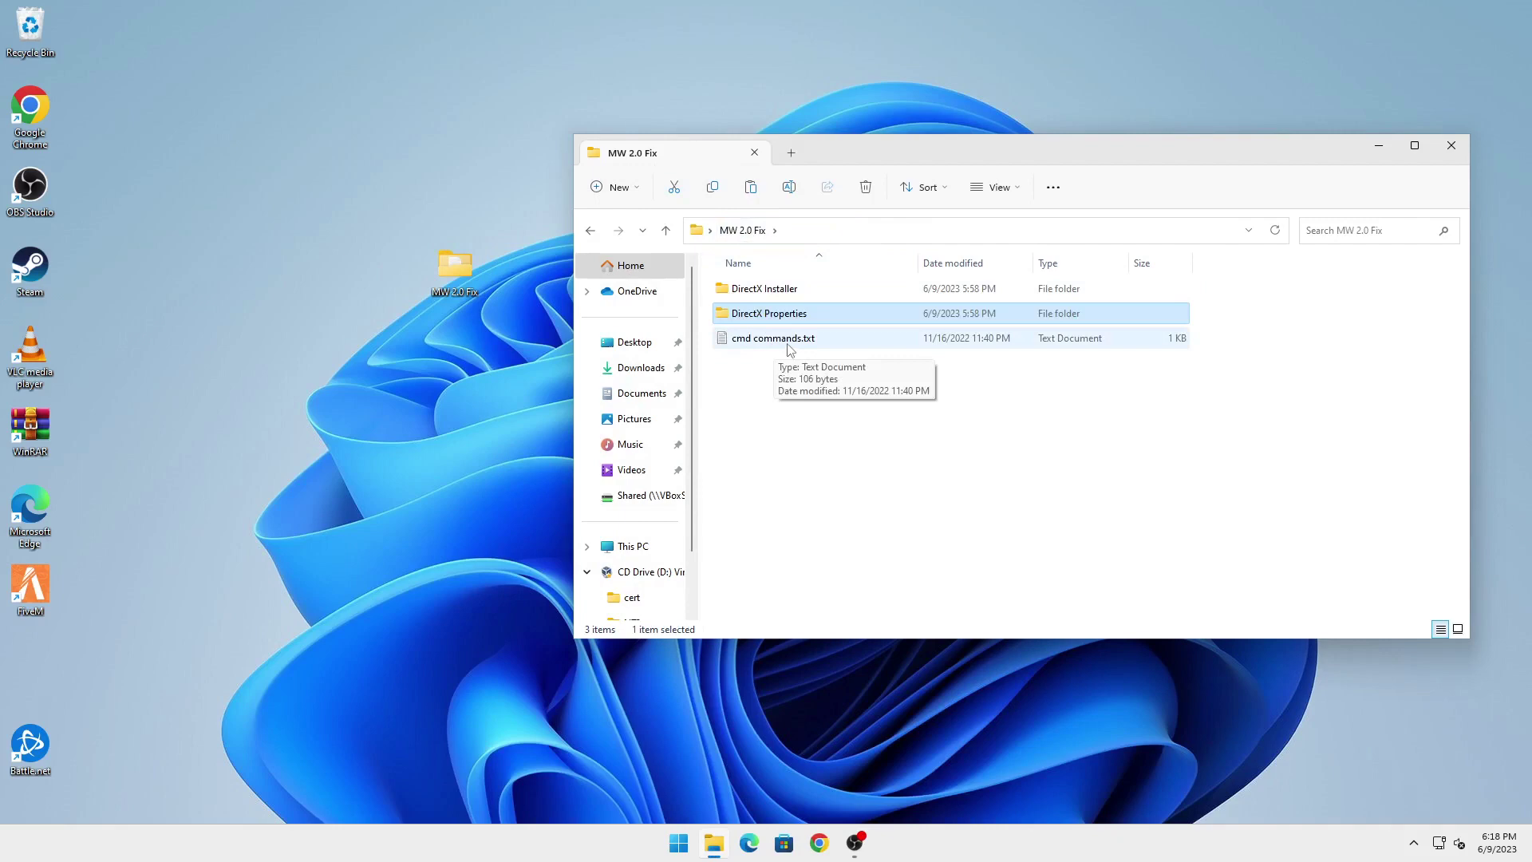
pyautogui.doubleClick(788, 345)
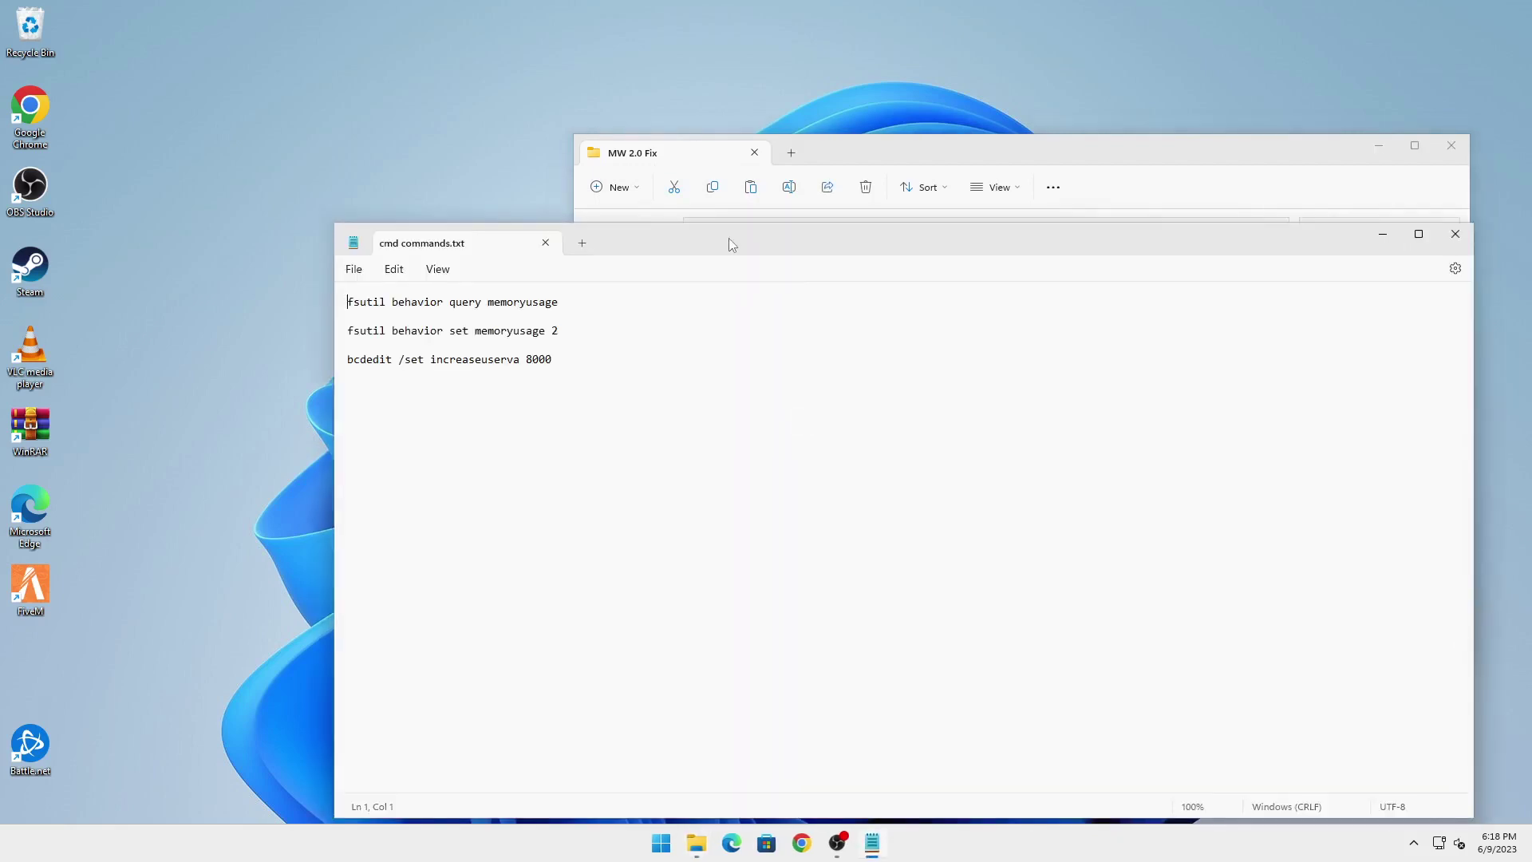
pyautogui.moveTo(729, 244); pyautogui.dragTo(743, 162)
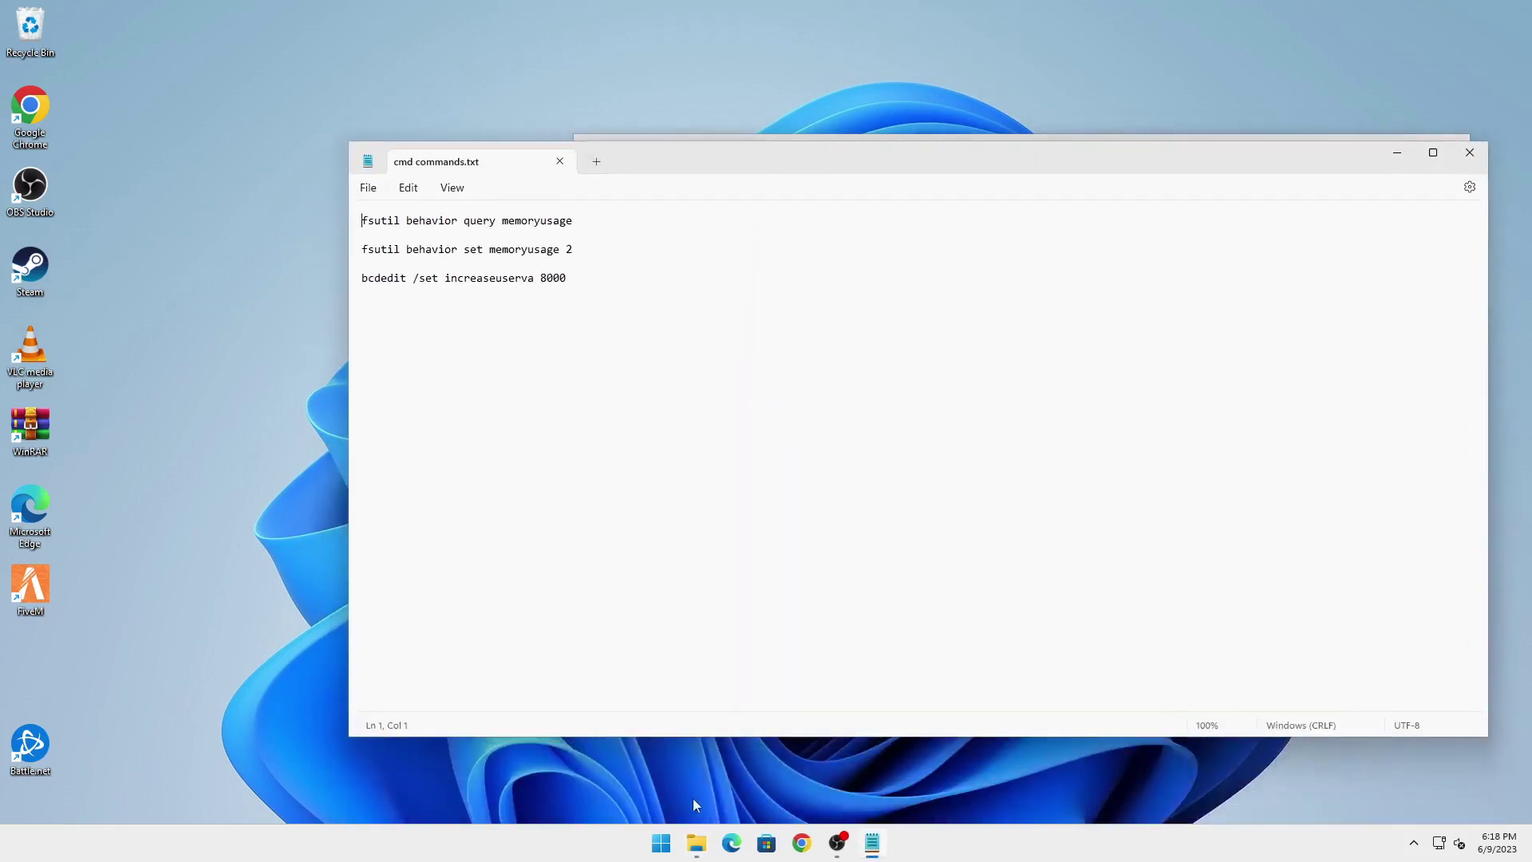
# - Launch Command Prompt as administrator via Start search for cmd
pyautogui.click(660, 843)
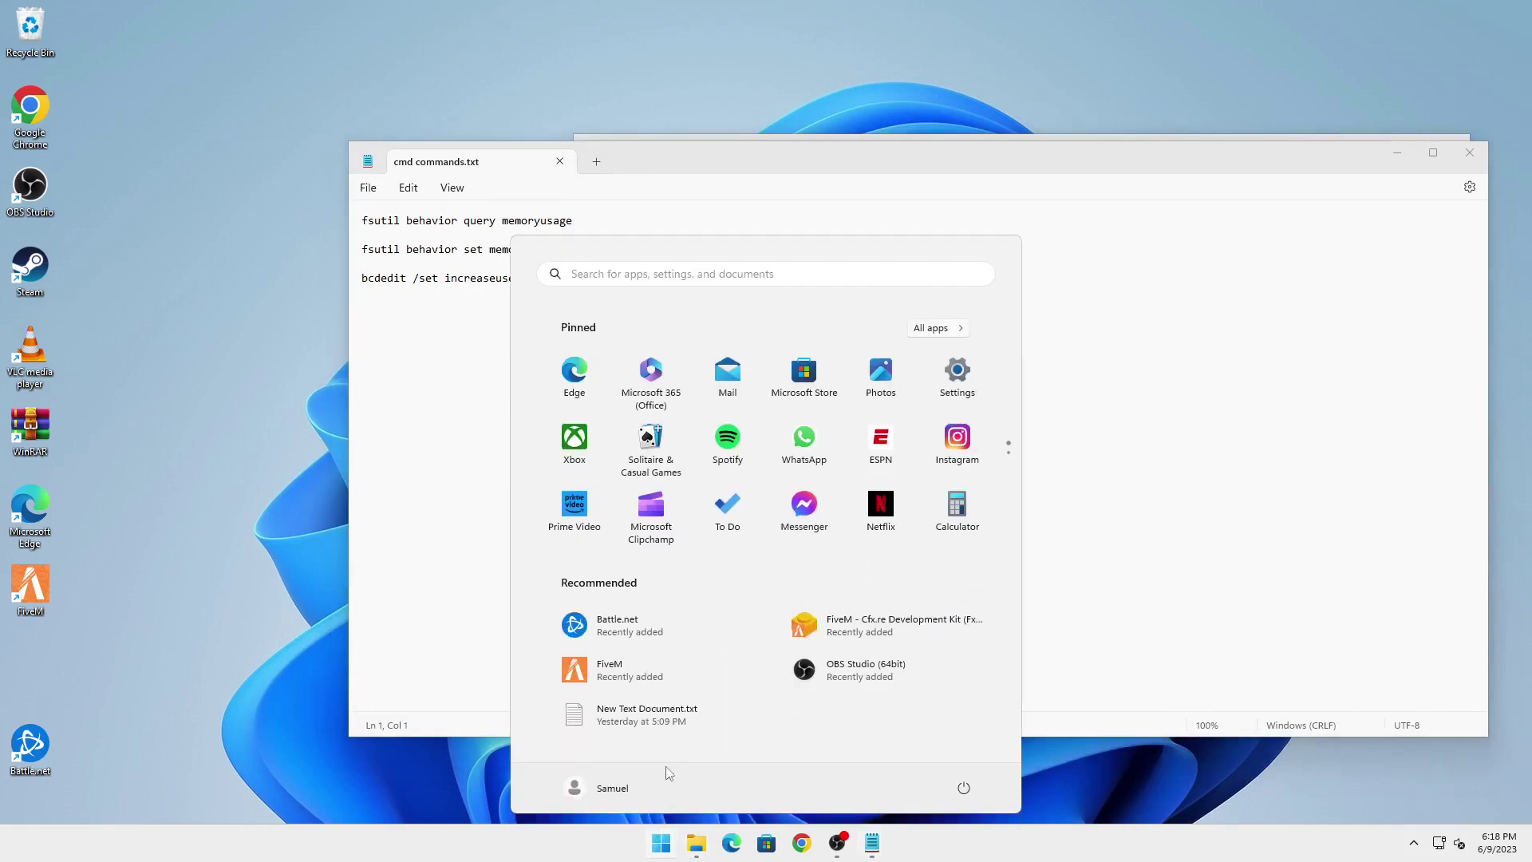
pyautogui.write('cmd')
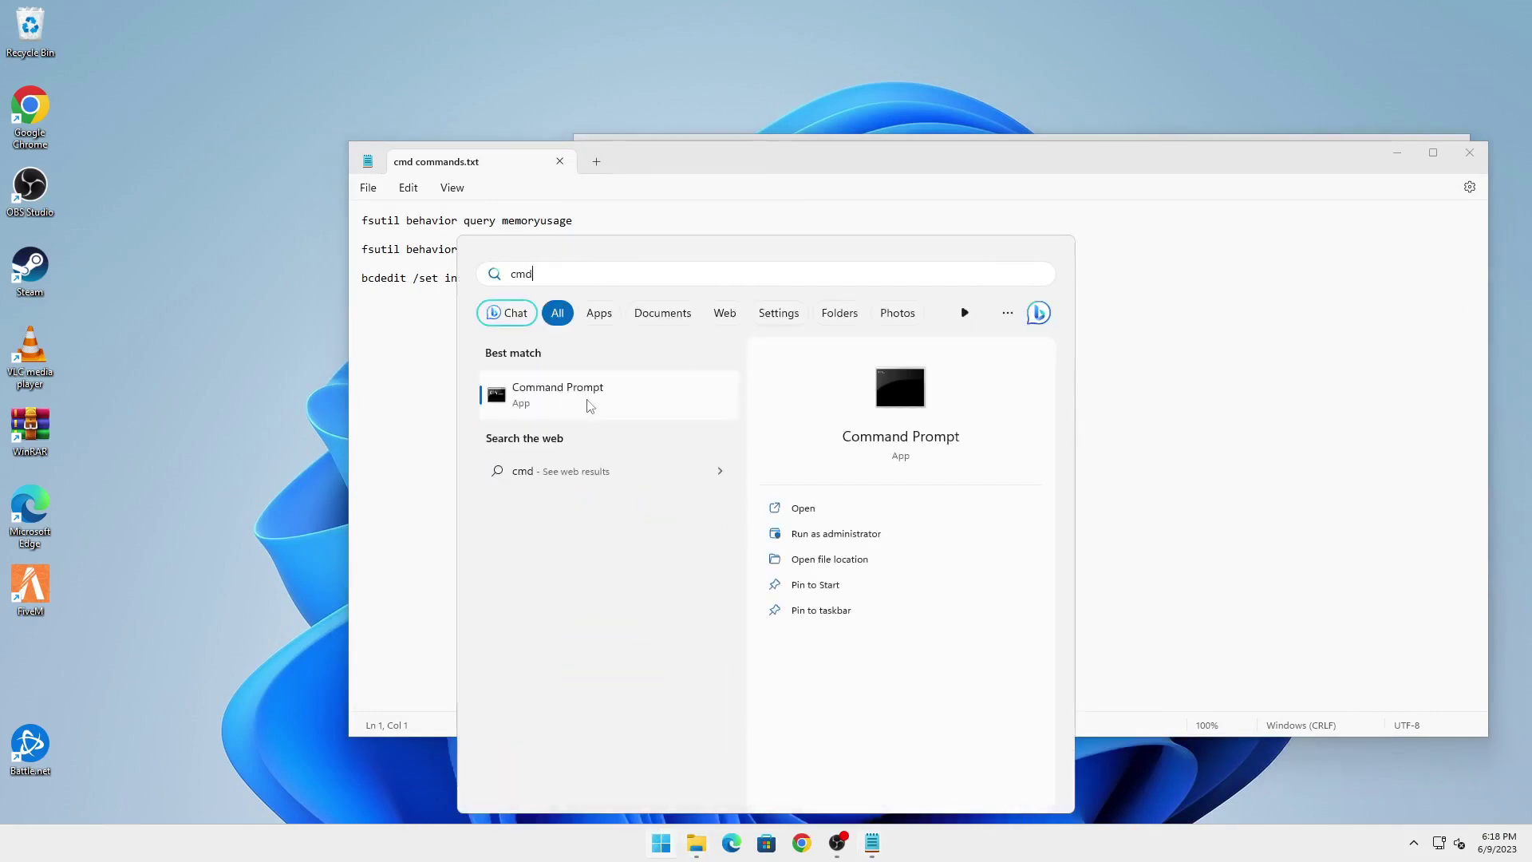
pyautogui.rightClick(590, 407)
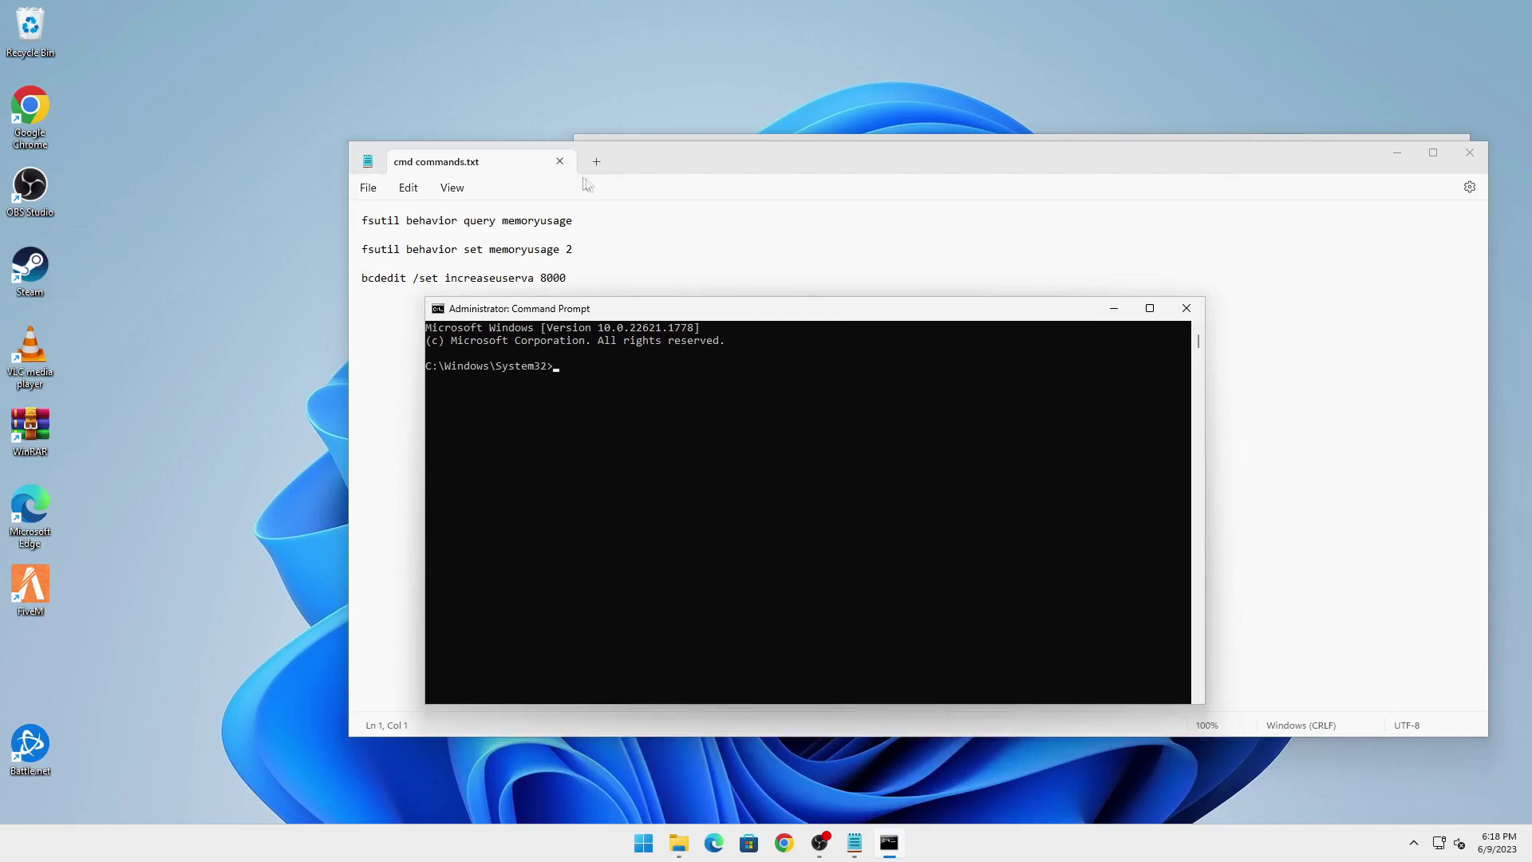
pyautogui.moveTo(636, 174); pyautogui.dragTo(980, 145)
# - Copy 'fsutil query memoryusage' from Notepad into the admin Command Prompt and run it
pyautogui.moveTo(518, 308); pyautogui.dragTo(326, 251)
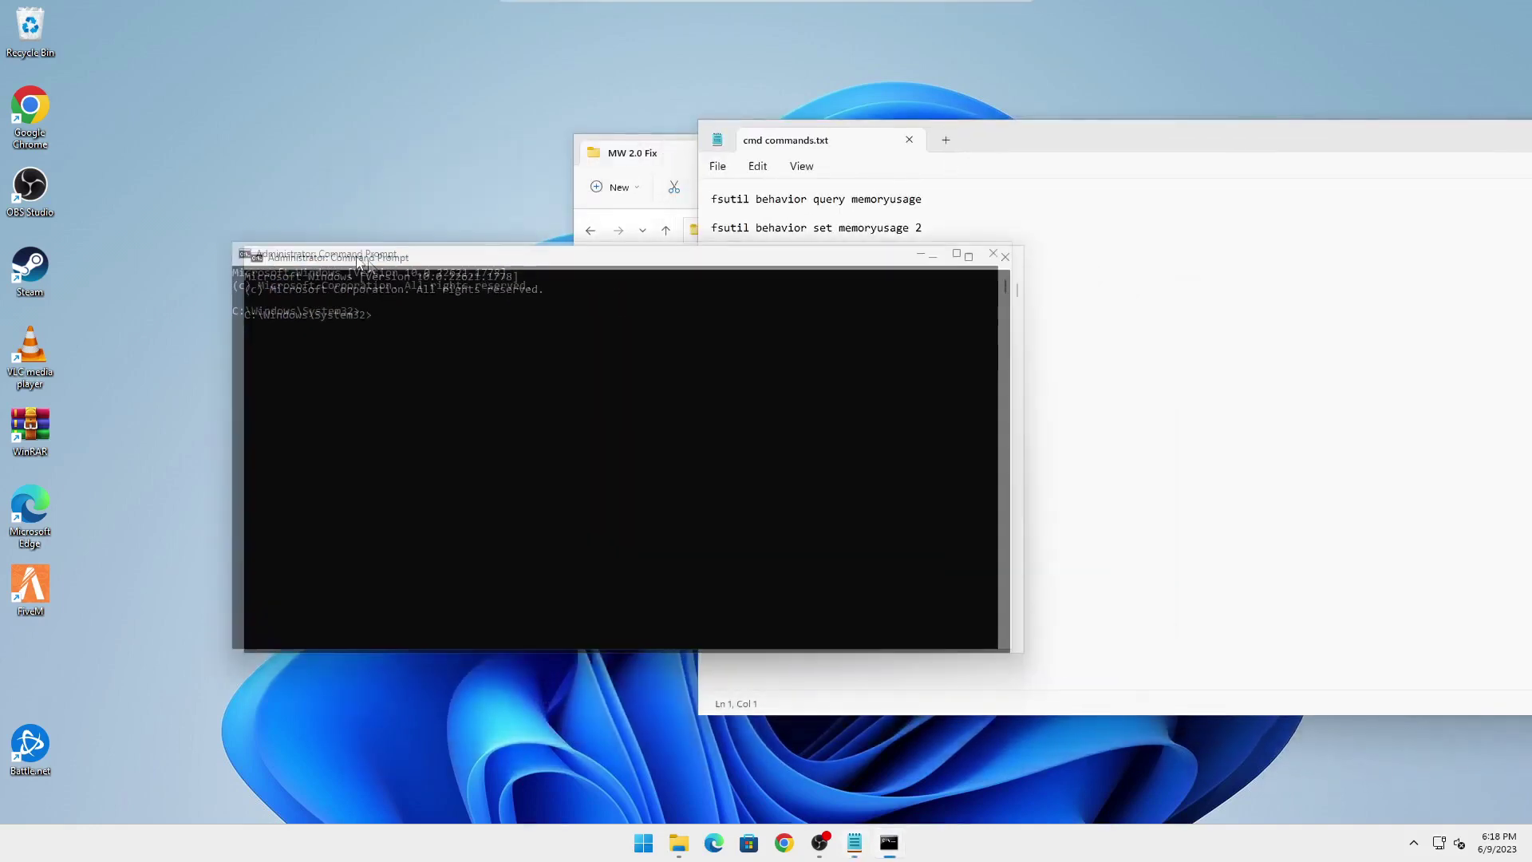
pyautogui.moveTo(924, 201); pyautogui.dragTo(715, 199)
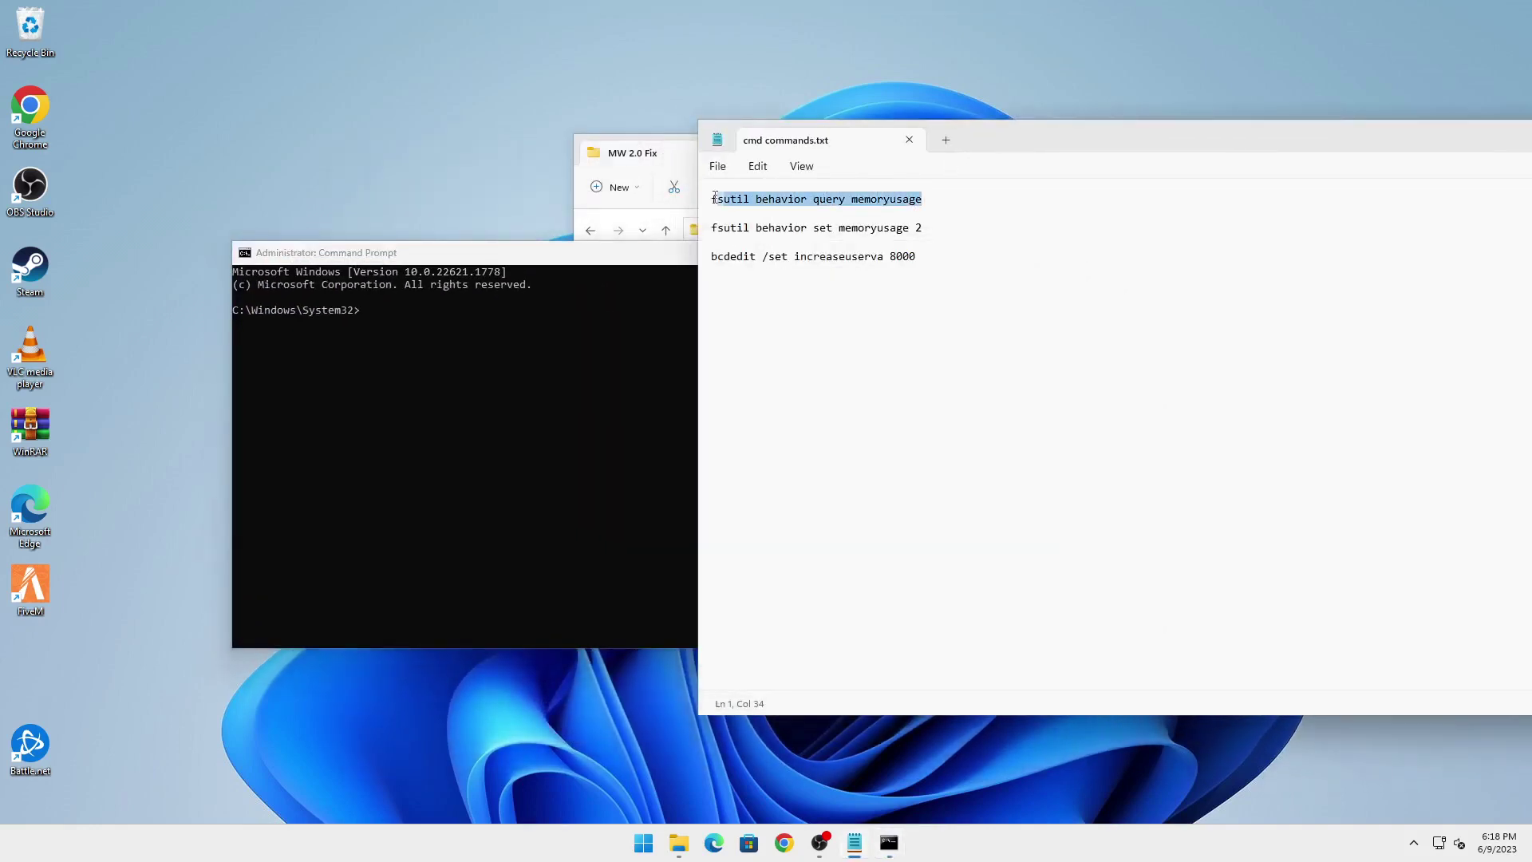
pyautogui.rightClick(733, 207)
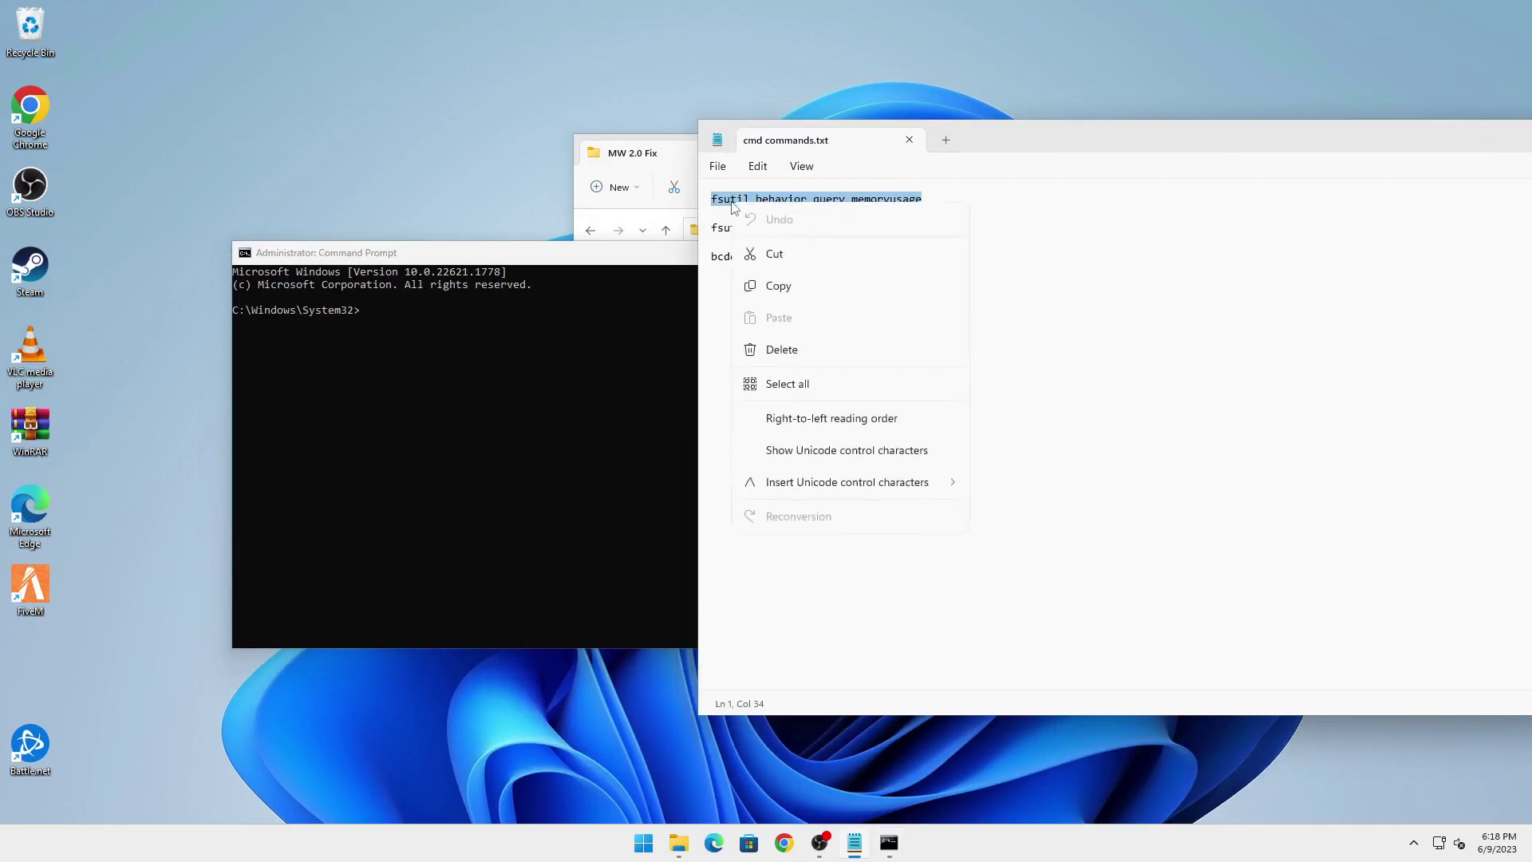
pyautogui.click(778, 288)
pyautogui.click(411, 390)
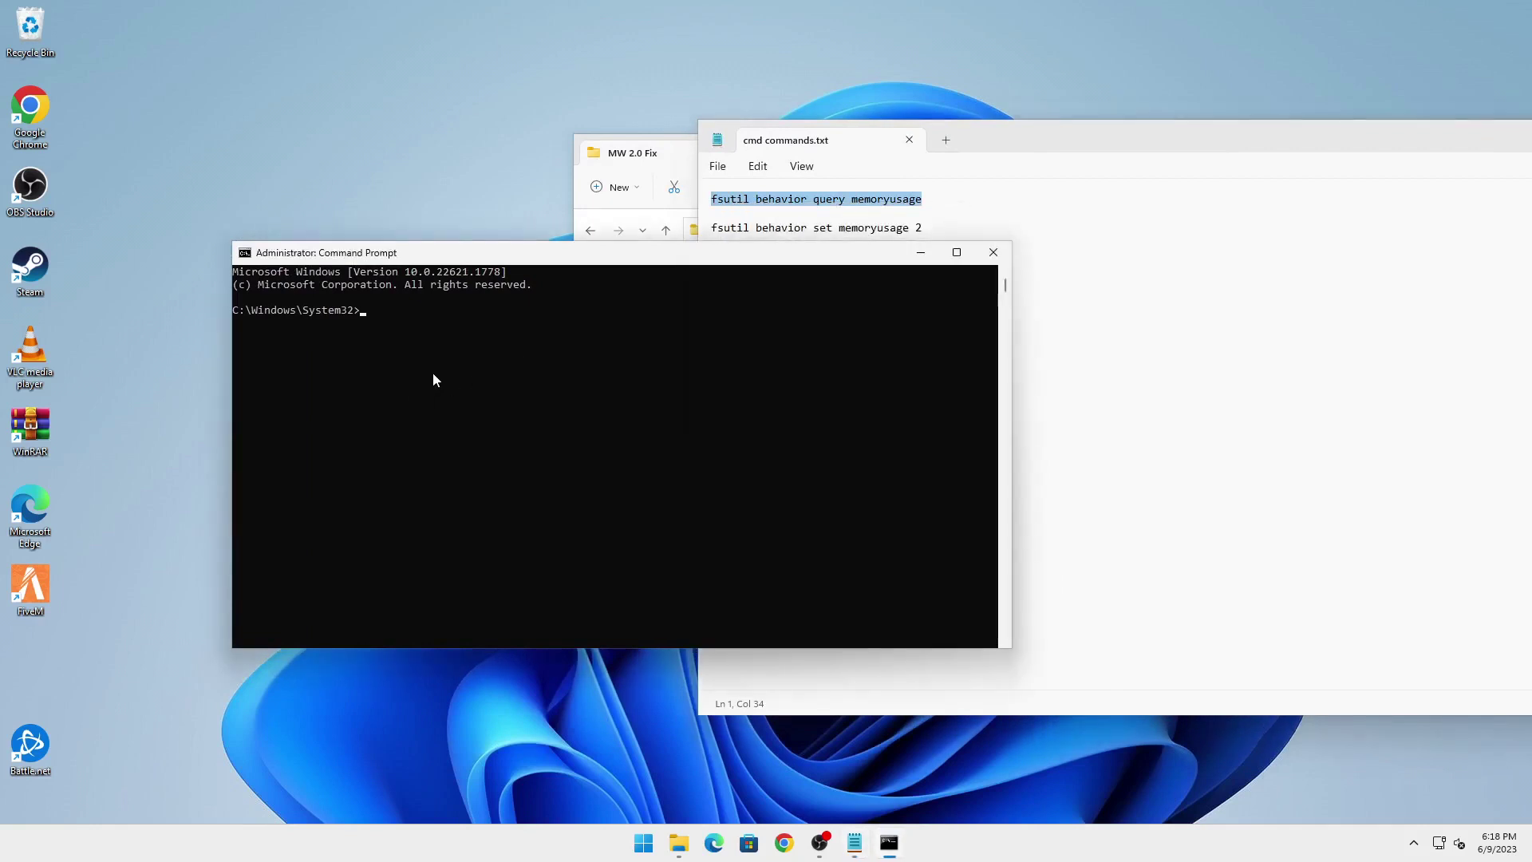
pyautogui.rightClick(433, 373)
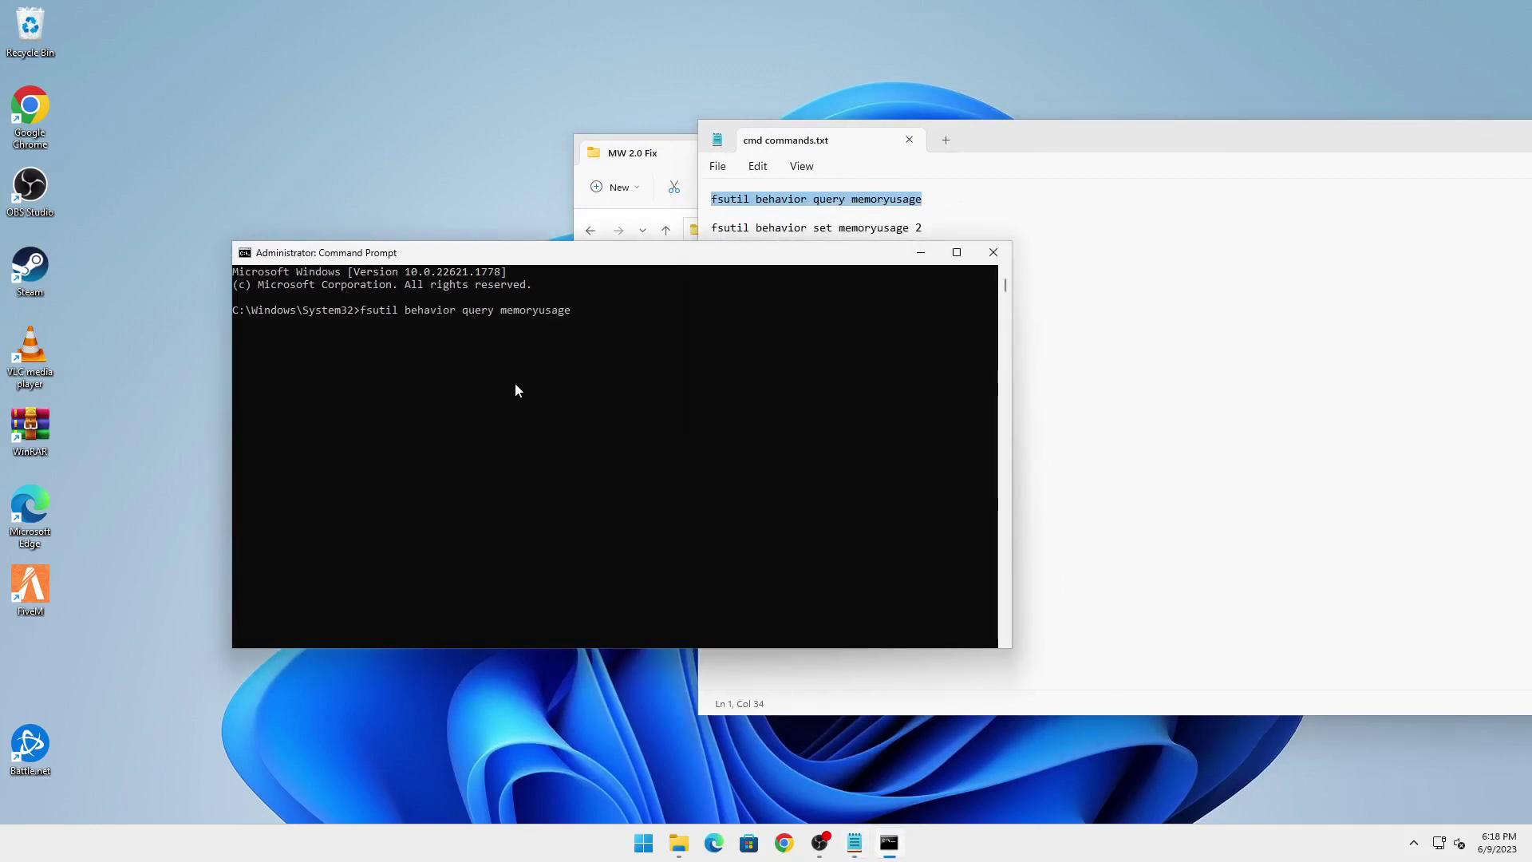
pyautogui.press('Return')
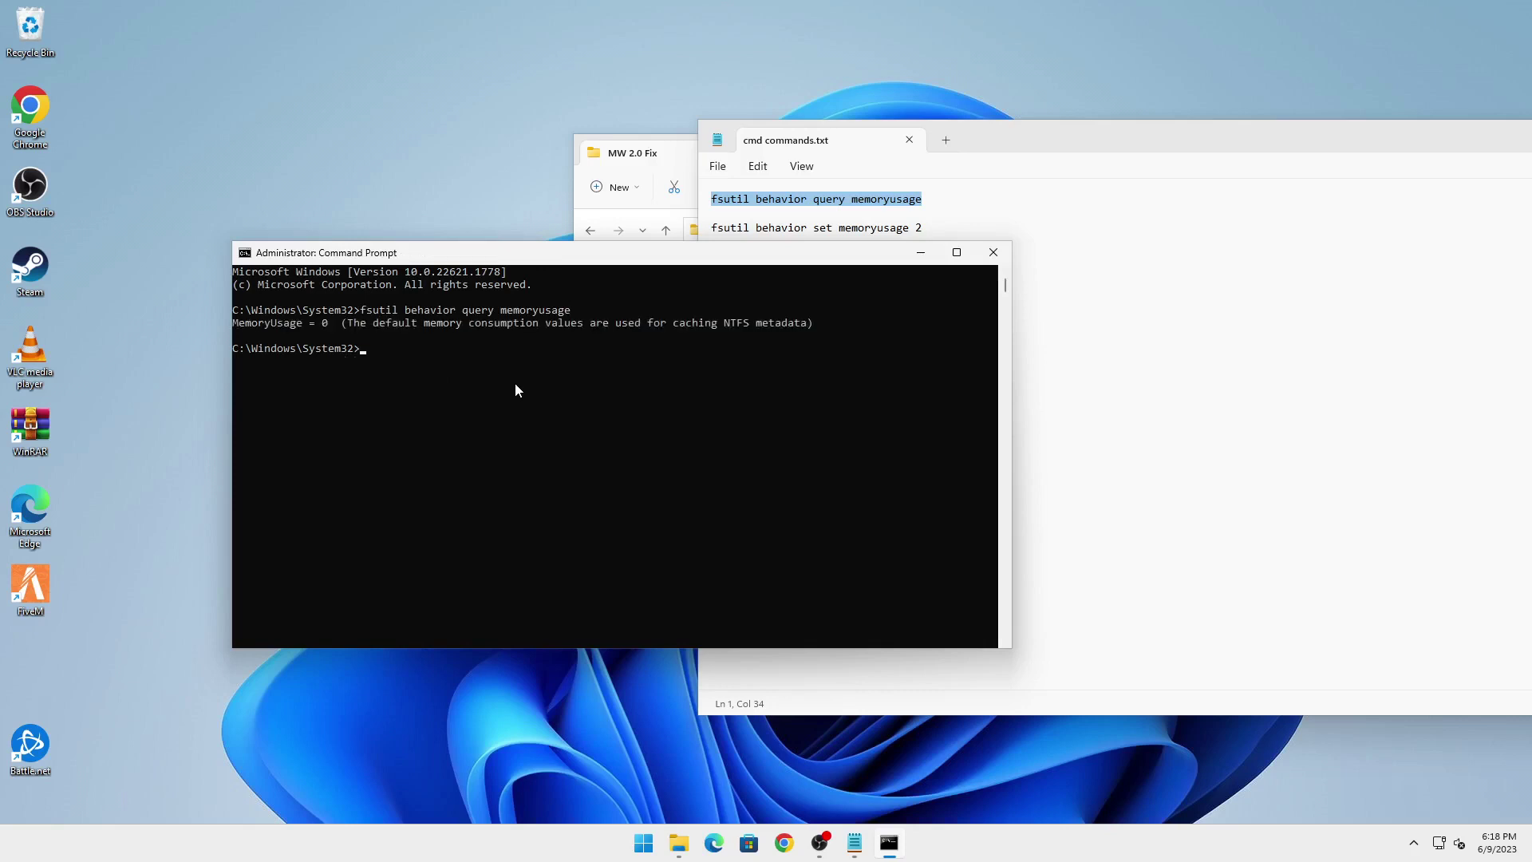
# - Paste and run the fsutil command setting memoryusage to 2
pyautogui.click(956, 234)
pyautogui.moveTo(955, 233); pyautogui.dragTo(696, 234)
pyautogui.click(498, 378)
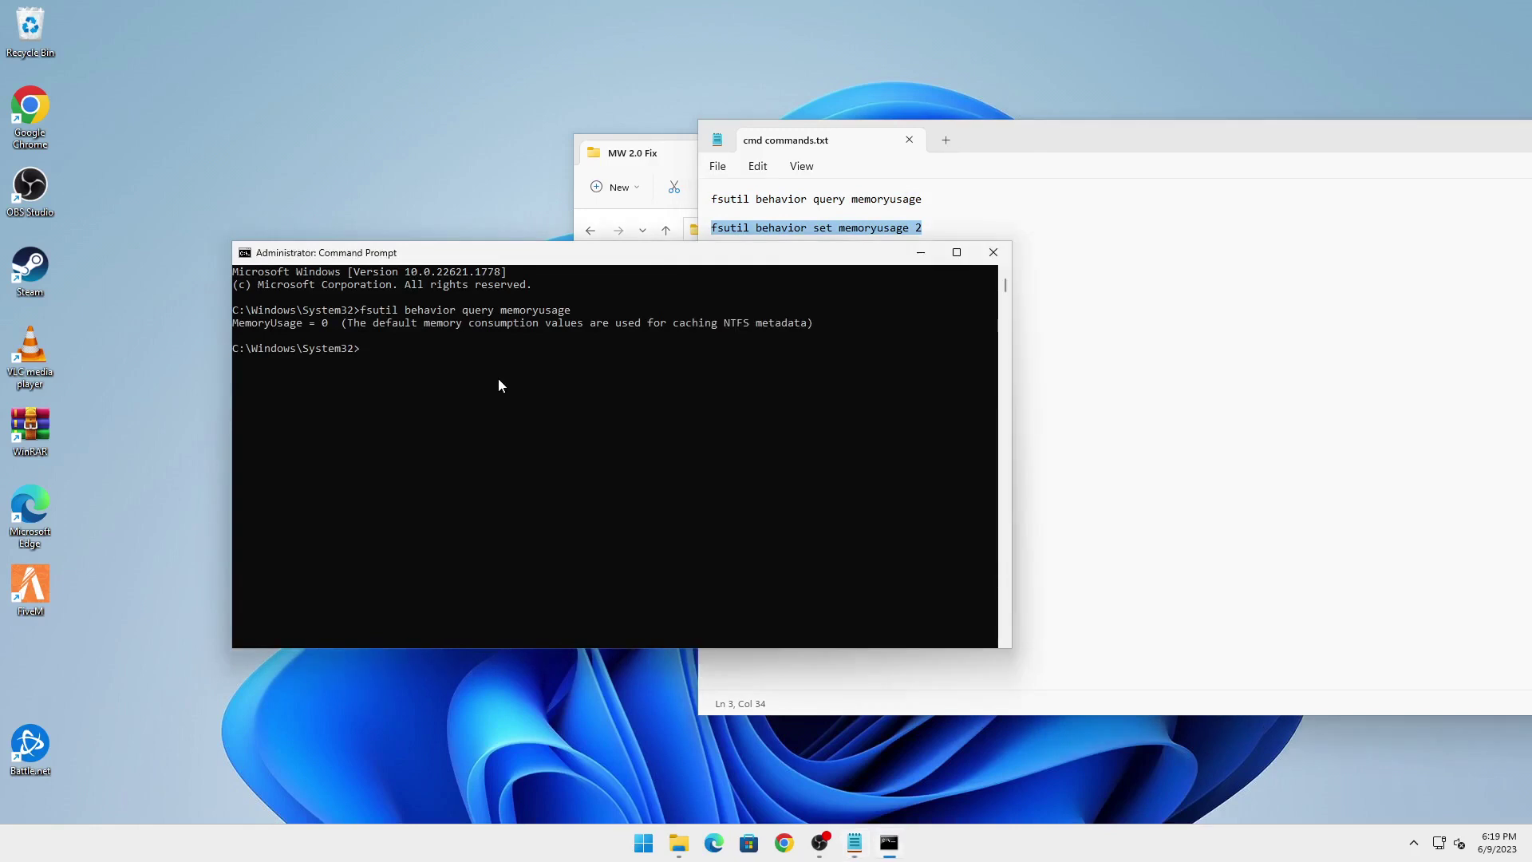
pyautogui.rightClick(498, 378)
pyautogui.press('Return')
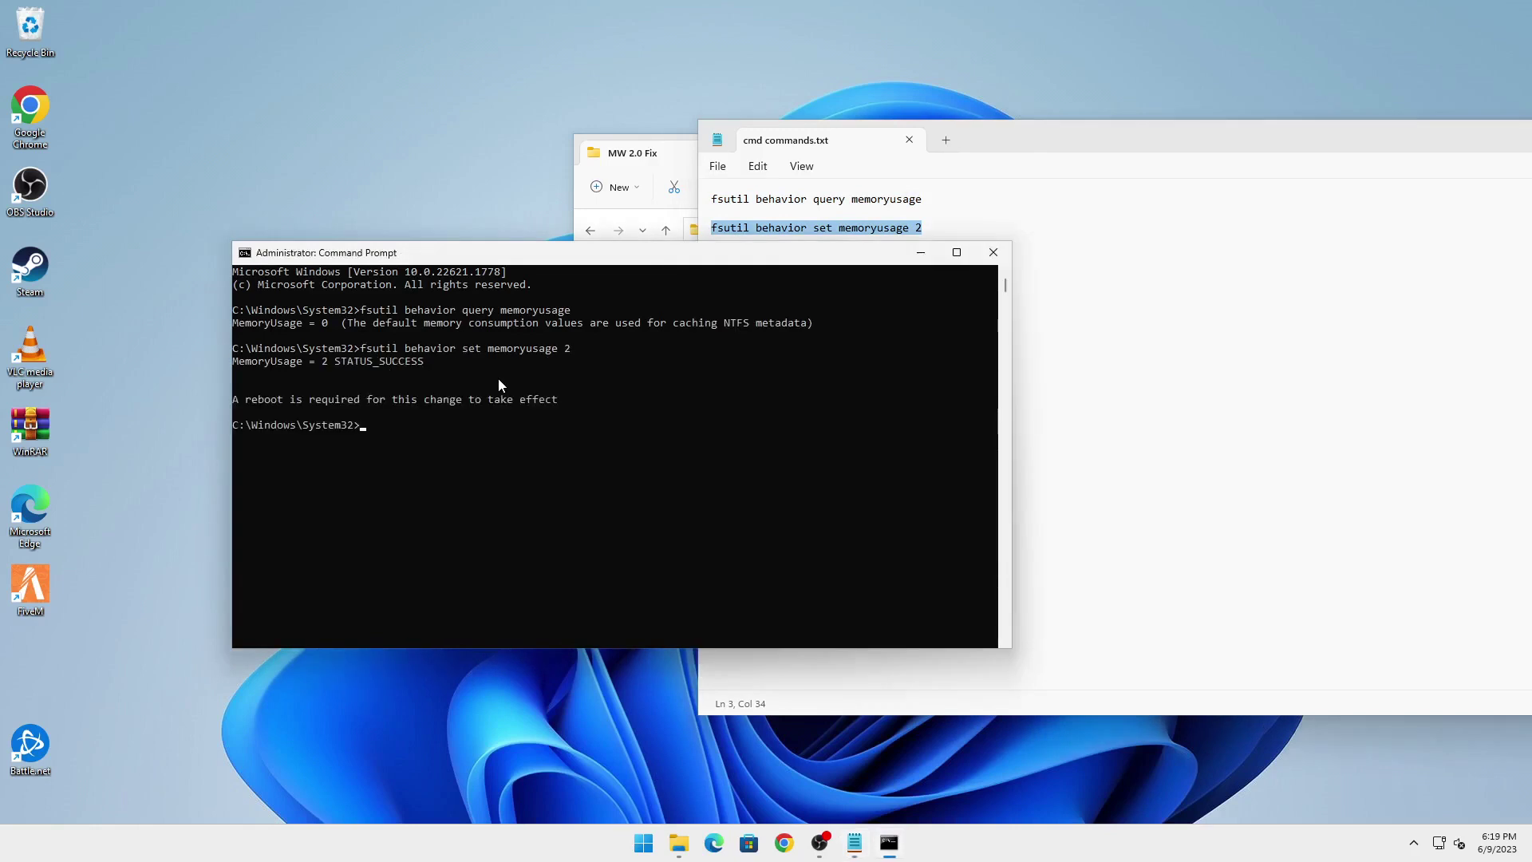
# - Paste and run 'bcdedit increaseuserva 8000' in the admin prompt
pyautogui.click(991, 309)
pyautogui.moveTo(917, 256); pyautogui.dragTo(696, 266)
pyautogui.click(435, 431)
pyautogui.rightClick(429, 433)
pyautogui.press('Return')
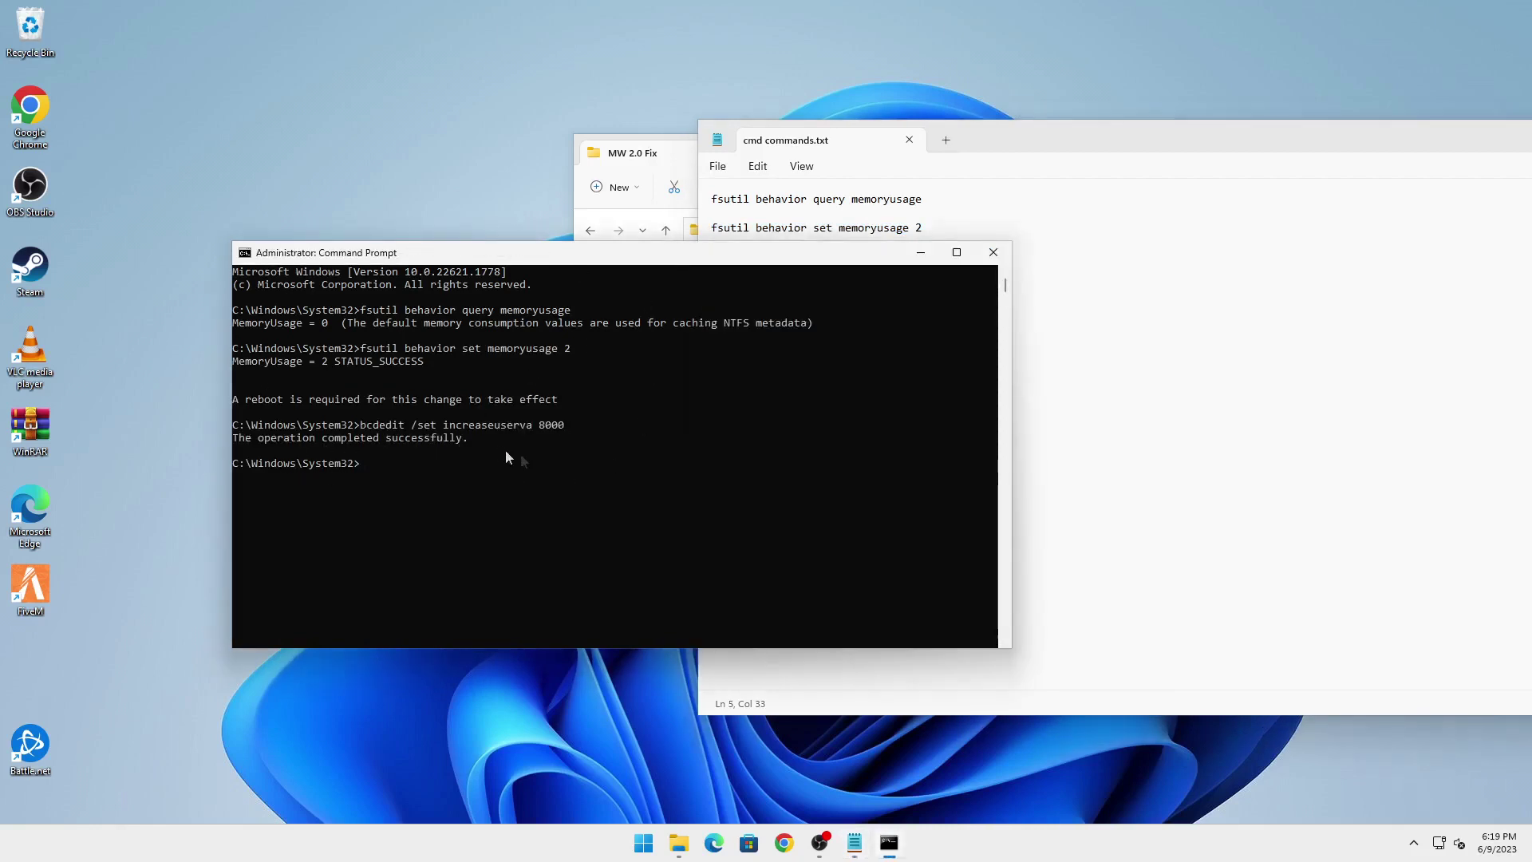
# - Close the Command Prompt window and move Notepad to the left
pyautogui.moveTo(263, 399); pyautogui.dragTo(479, 403)
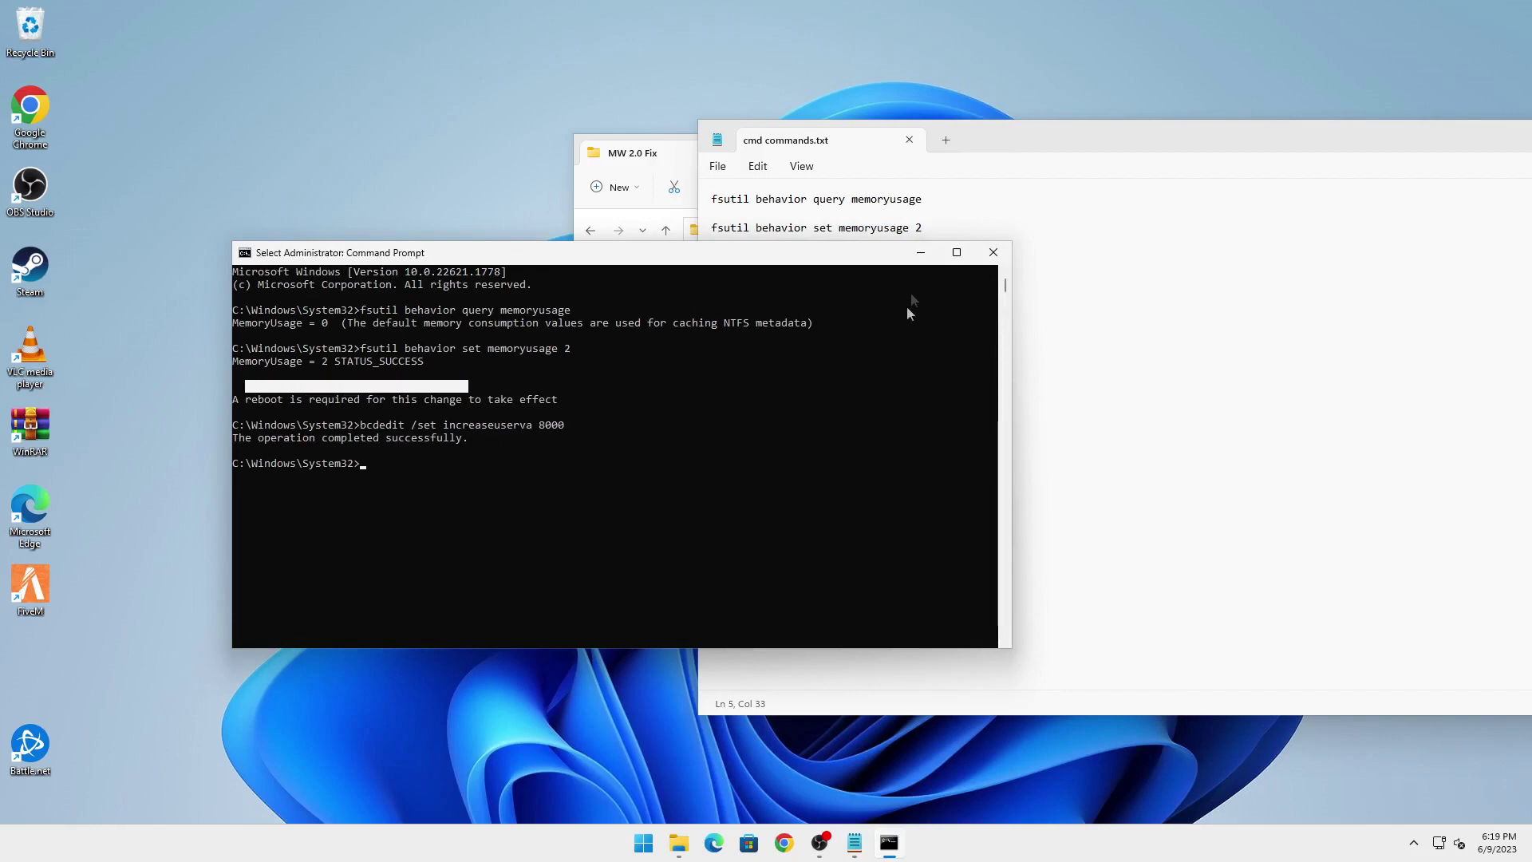
pyautogui.click(993, 252)
pyautogui.moveTo(1129, 156); pyautogui.dragTo(682, 224)
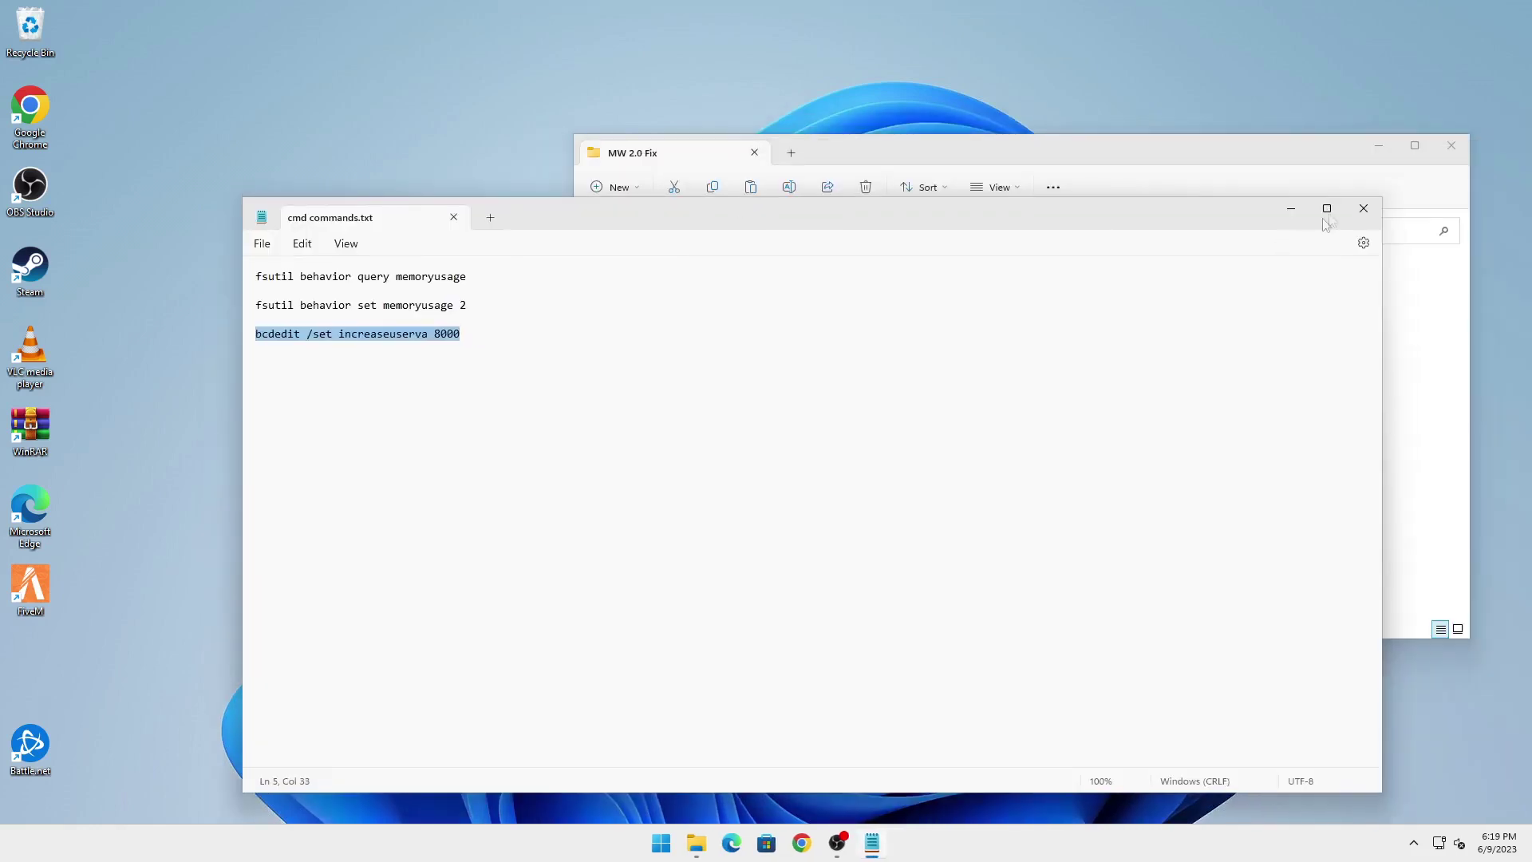
# - Close Notepad and the MW 2.0 Fix folder window, then choose Restart from the Start menu's power options
pyautogui.click(1358, 209)
pyautogui.click(1449, 147)
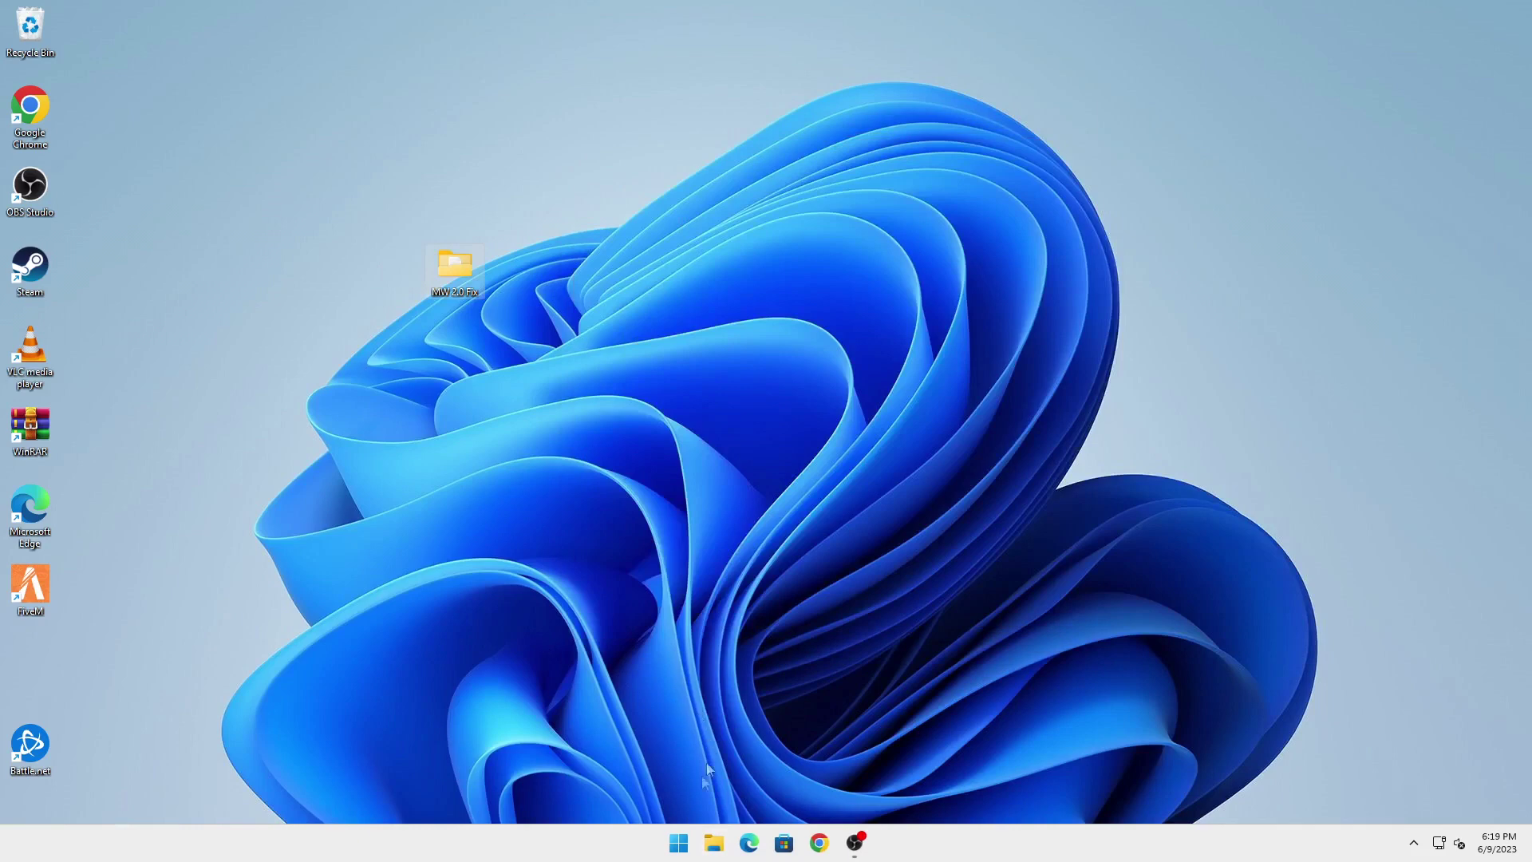
pyautogui.click(679, 843)
pyautogui.click(964, 788)
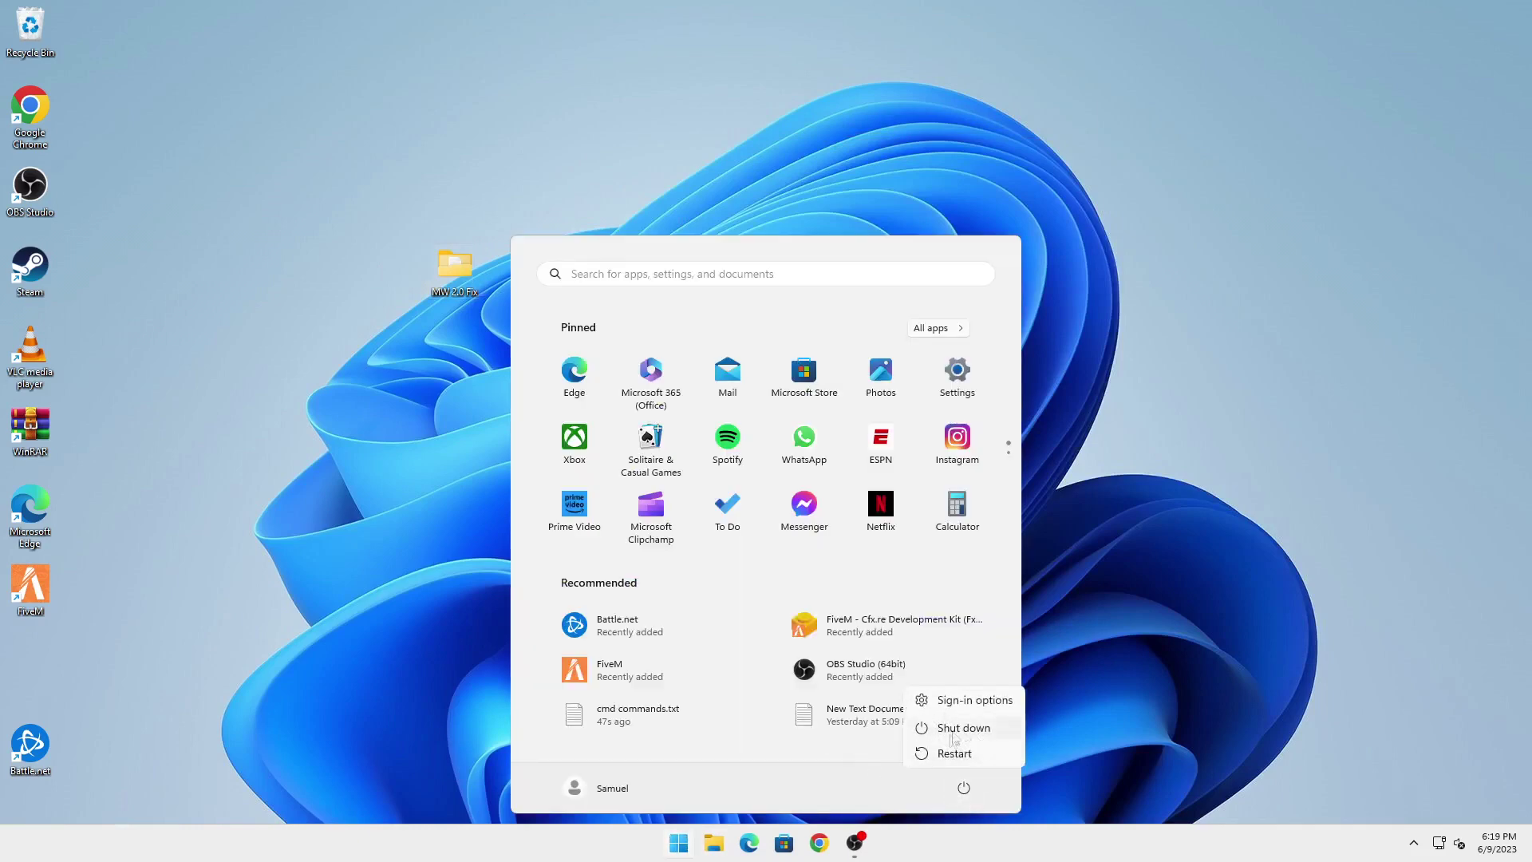
pyautogui.click(957, 755)
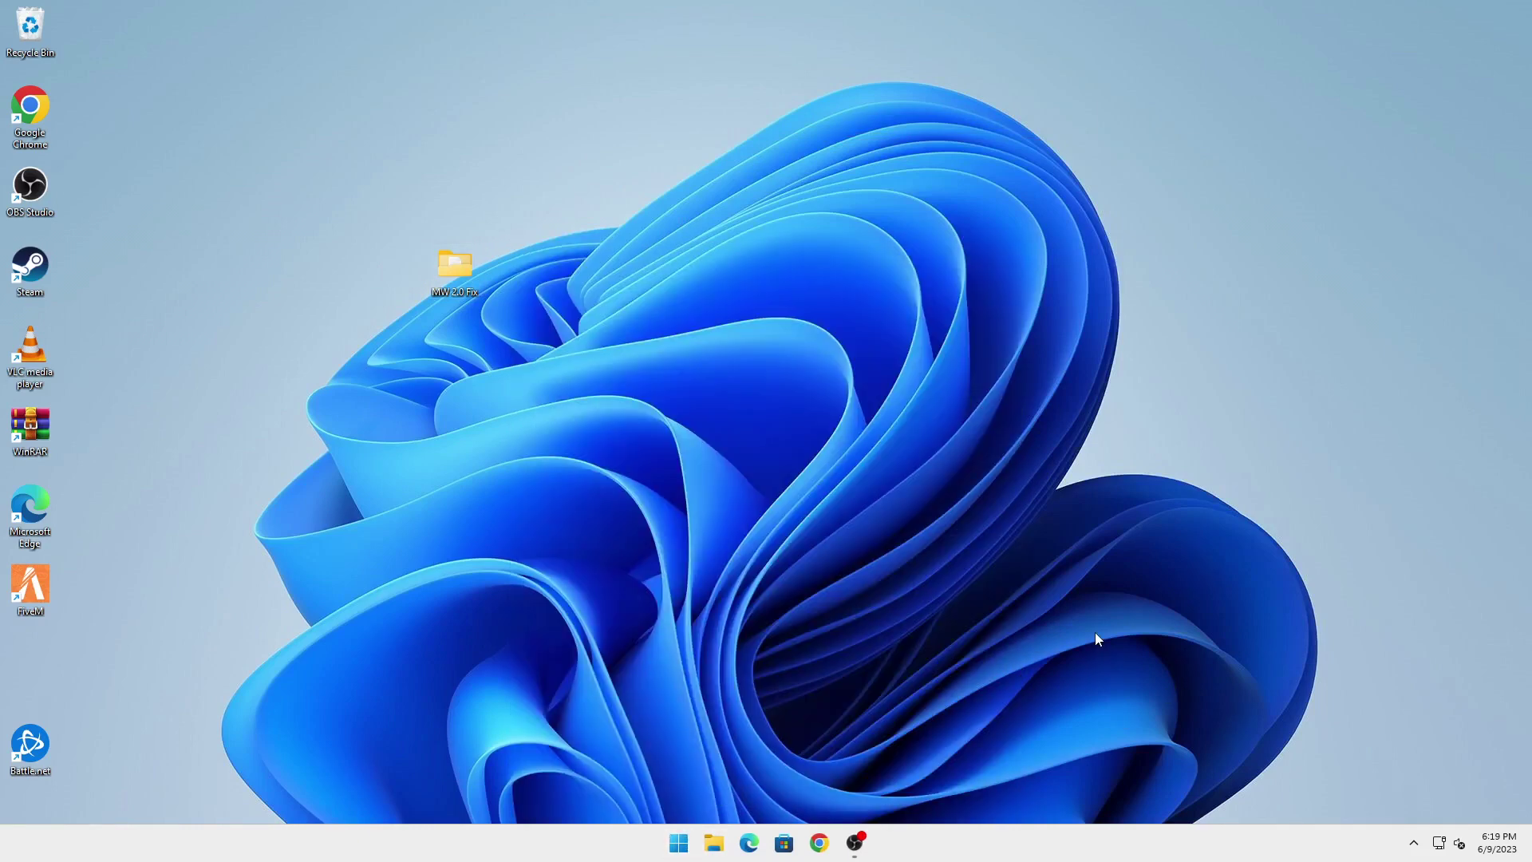